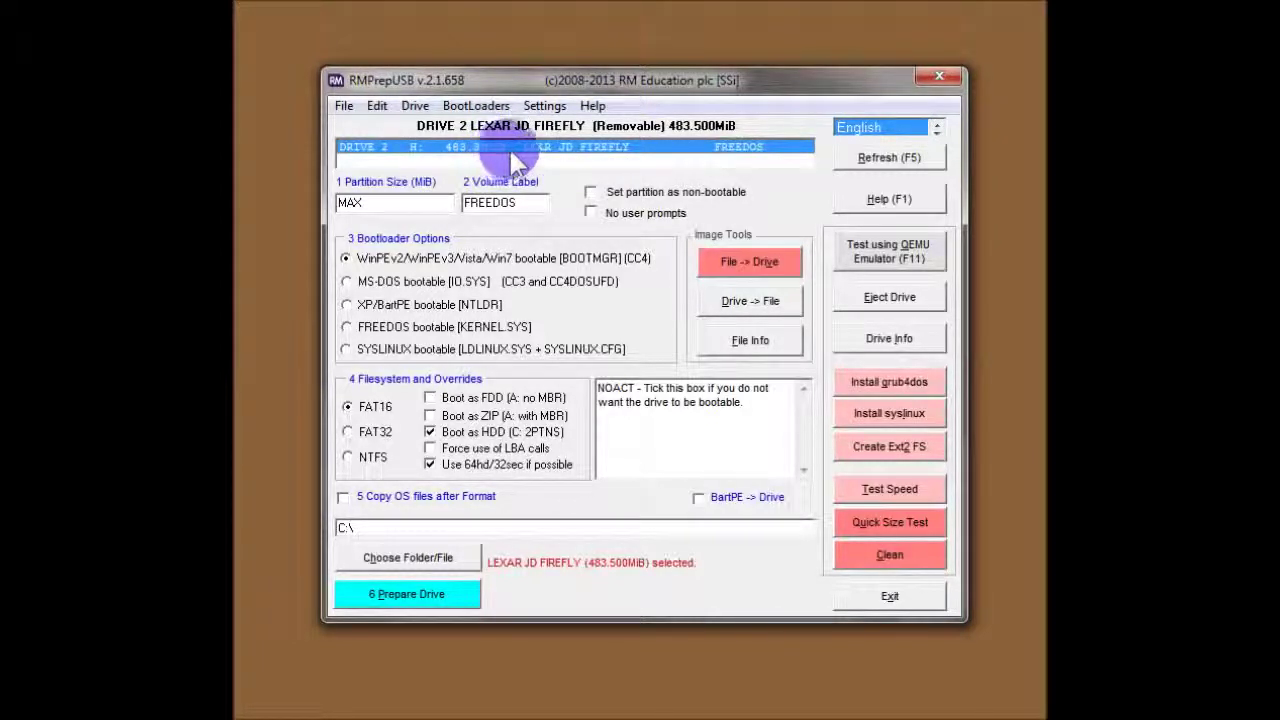
# Select and then deselect the MAX partition size value
pyautogui.moveTo(425, 202)
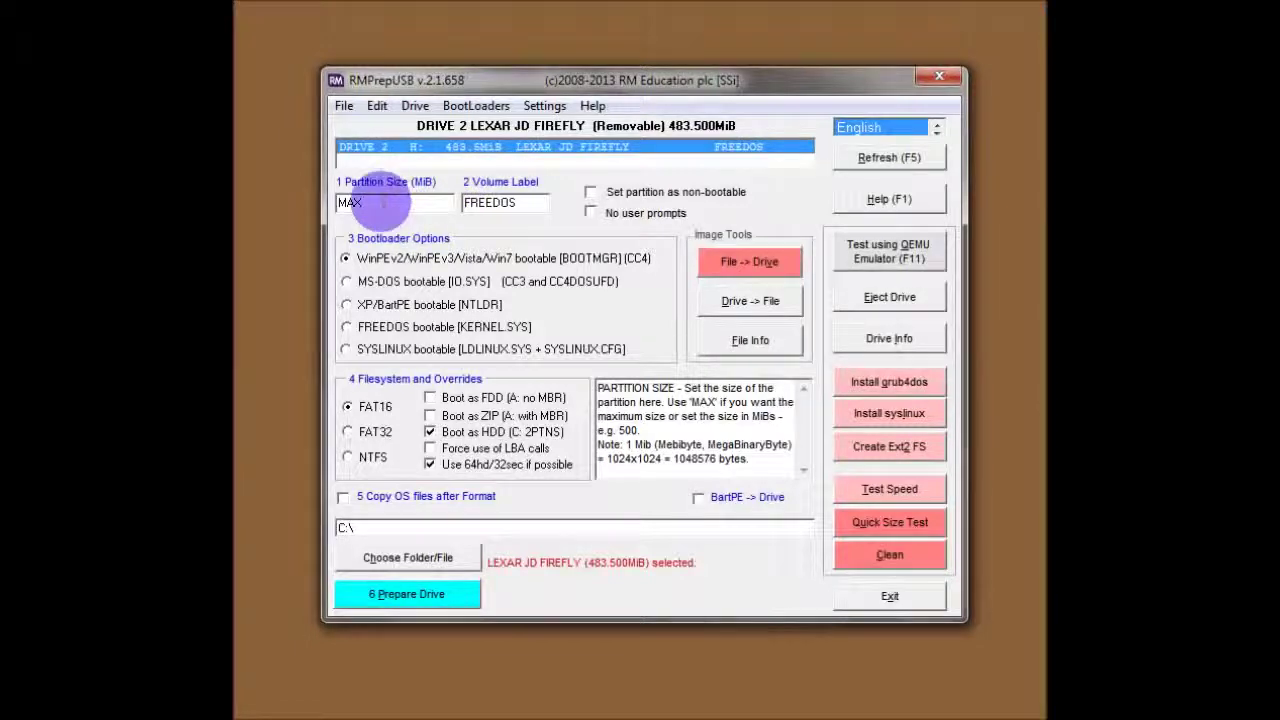
pyautogui.moveTo(360, 511)
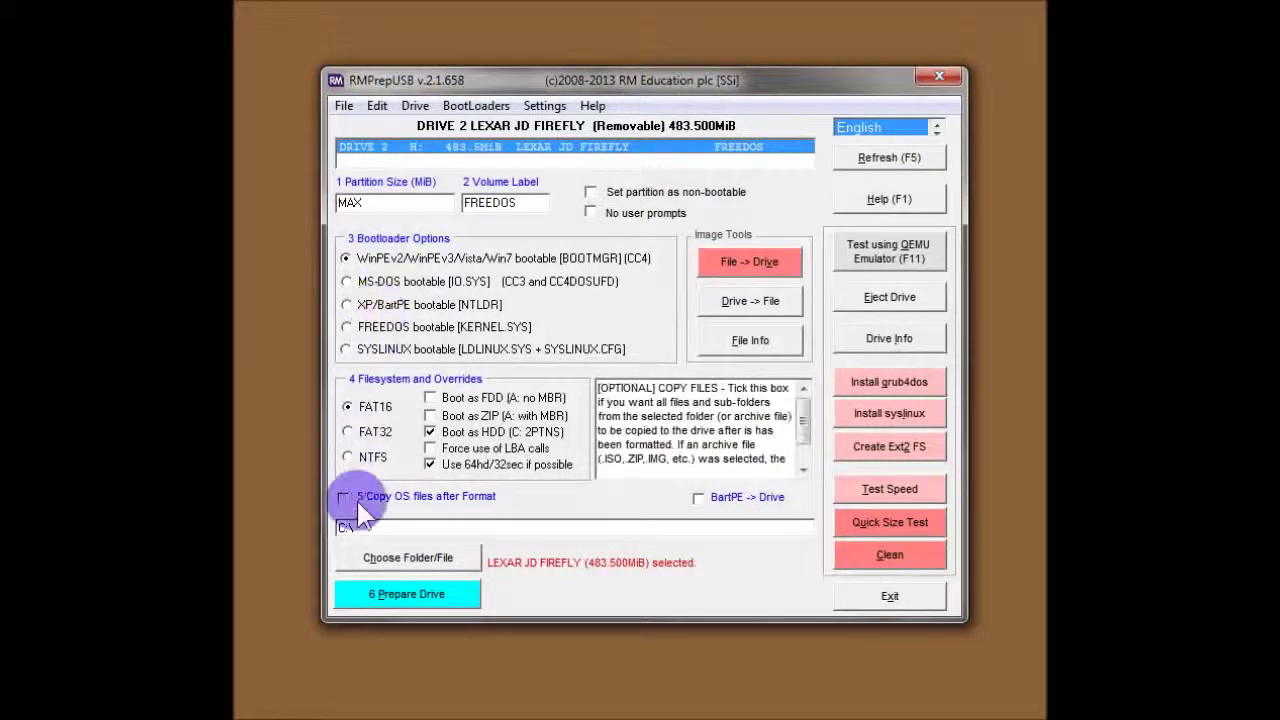
pyautogui.moveTo(366, 598)
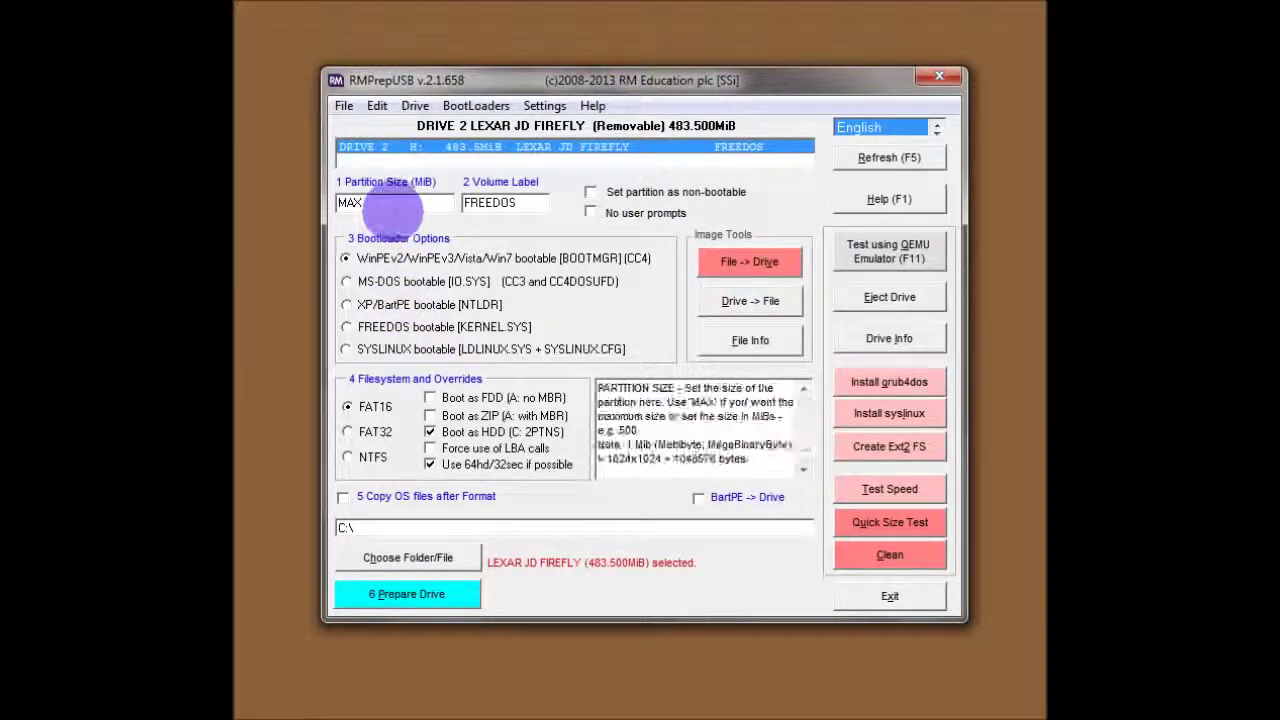
pyautogui.moveTo(398, 203); pyautogui.dragTo(322, 197)
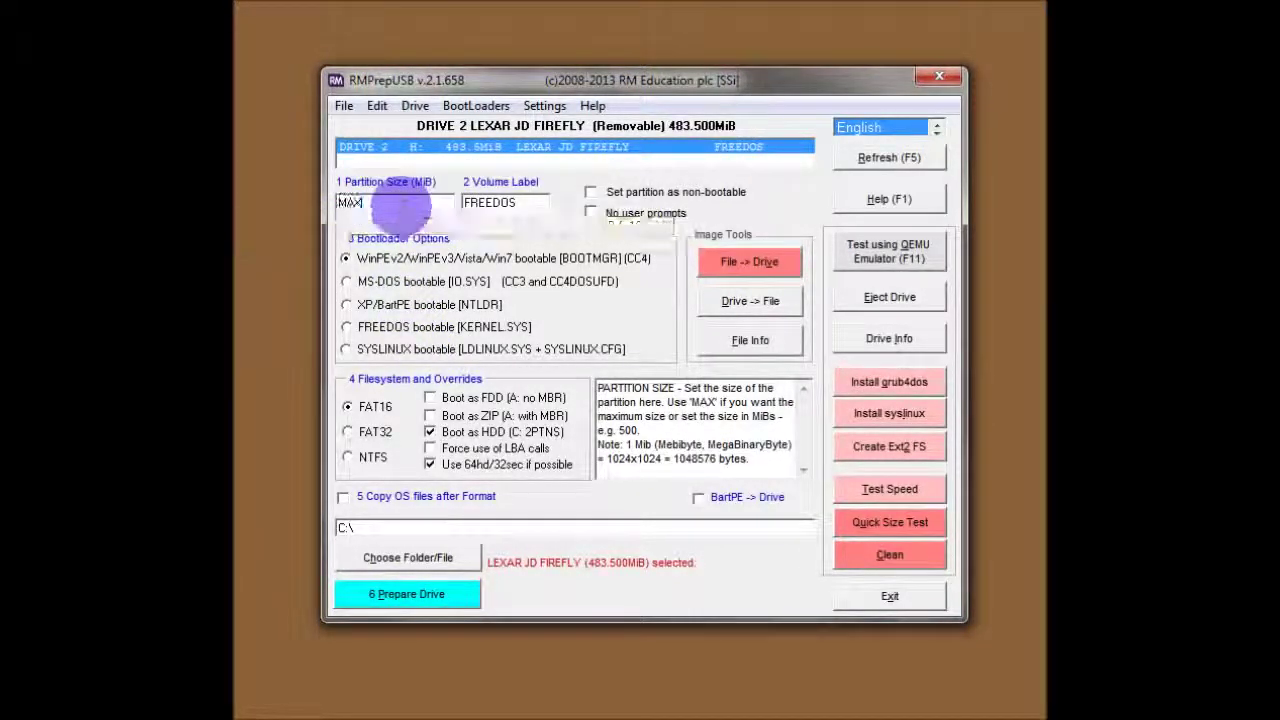
pyautogui.click(408, 206)
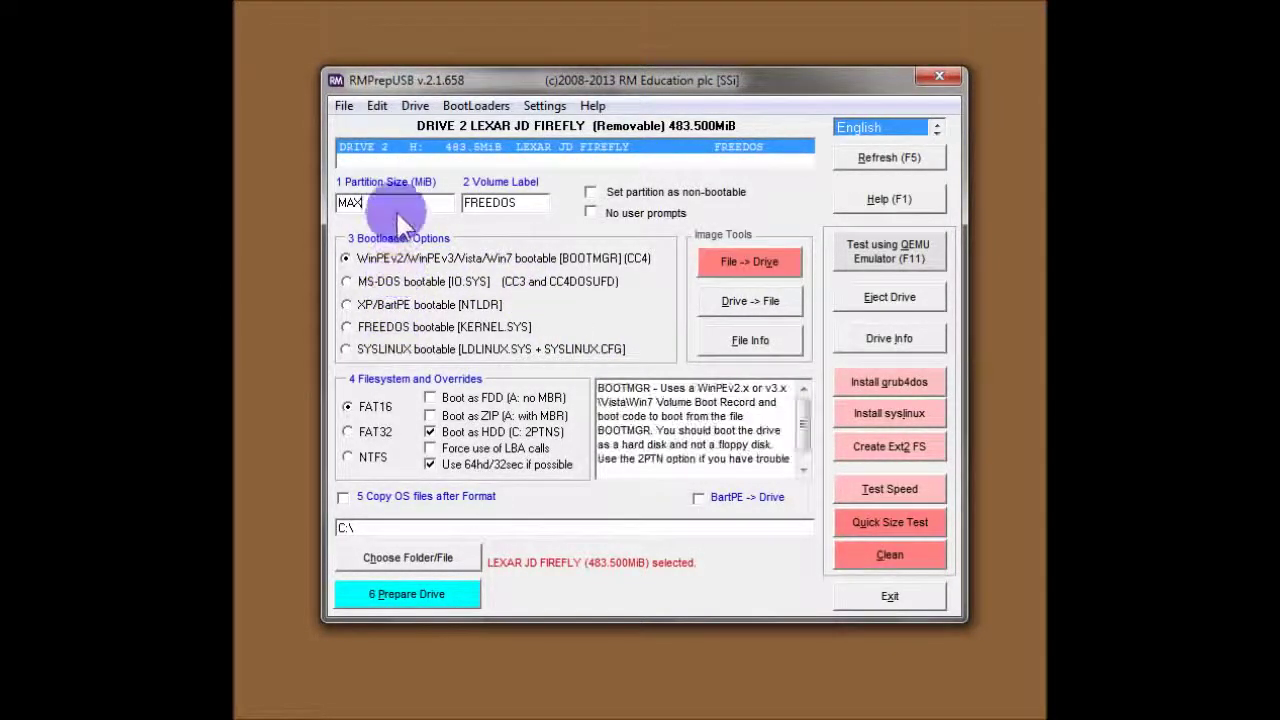
# Cycle the interface language through Chinese Traditional, Español, French, German and Indonesia Gaul, back to English
pyautogui.click(936, 120)
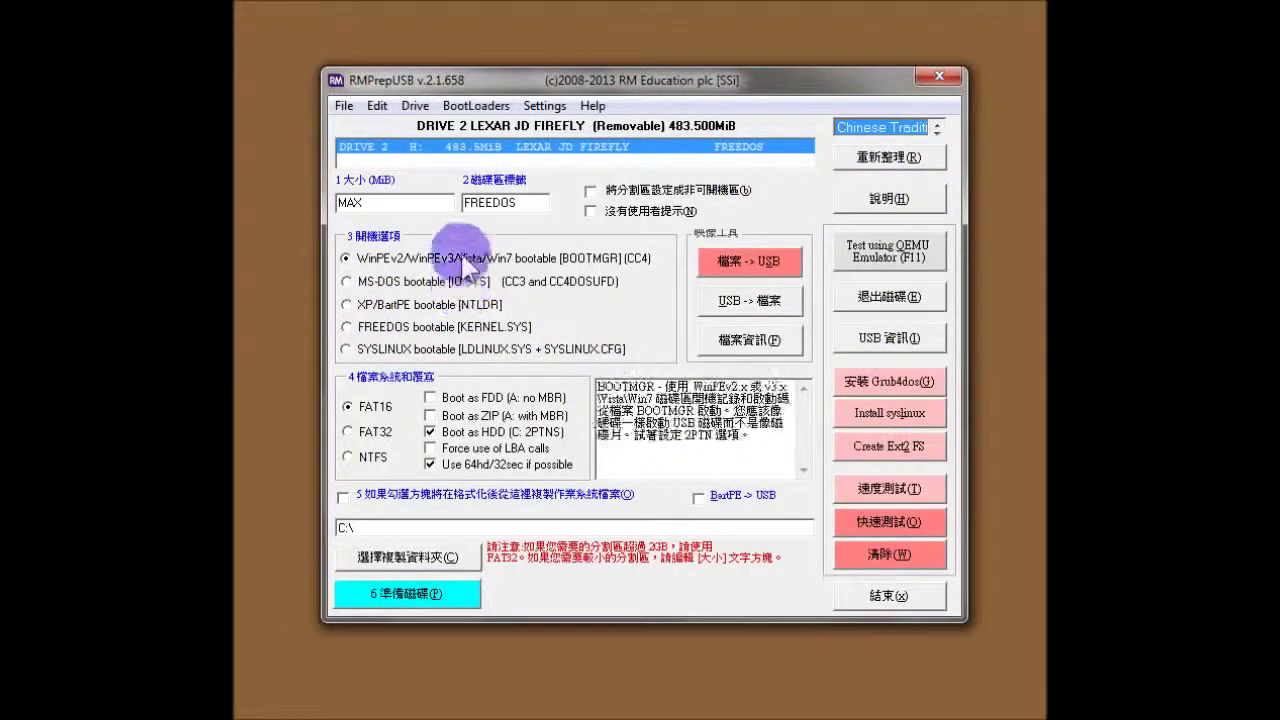
pyautogui.click(937, 127)
pyautogui.click(936, 131)
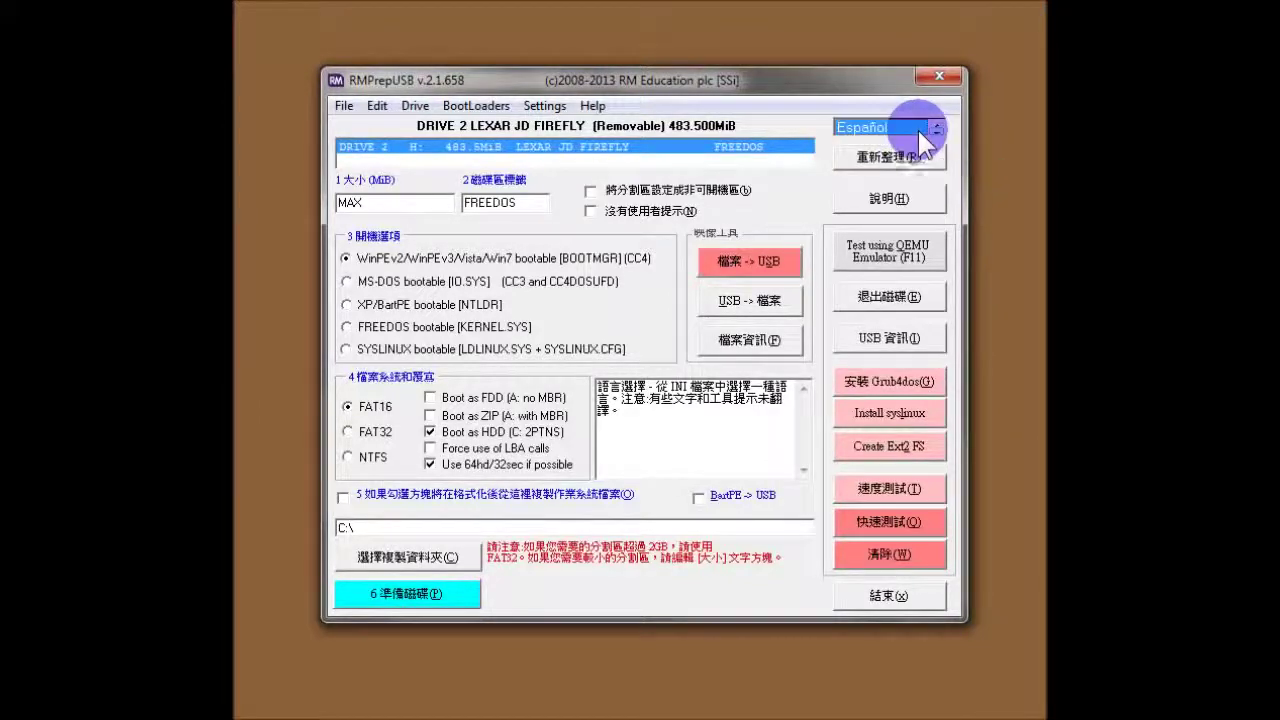
pyautogui.click(936, 131)
pyautogui.click(936, 131)
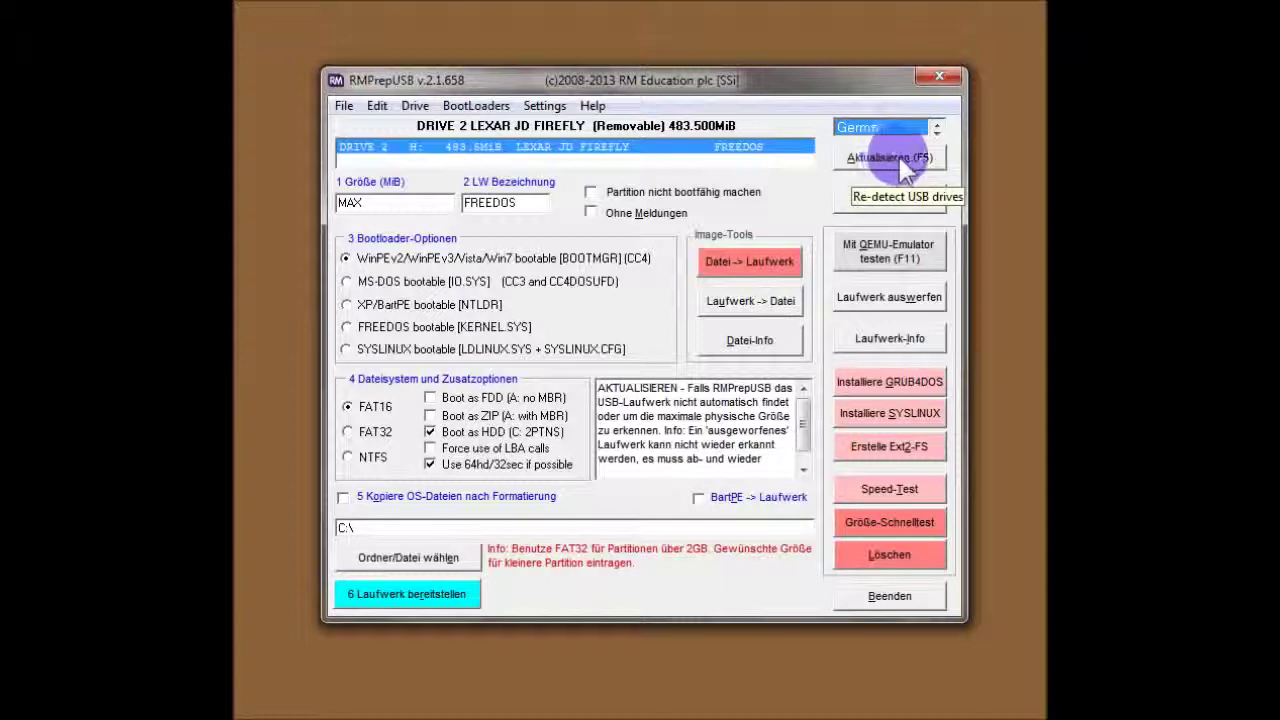
pyautogui.click(936, 131)
pyautogui.click(937, 127)
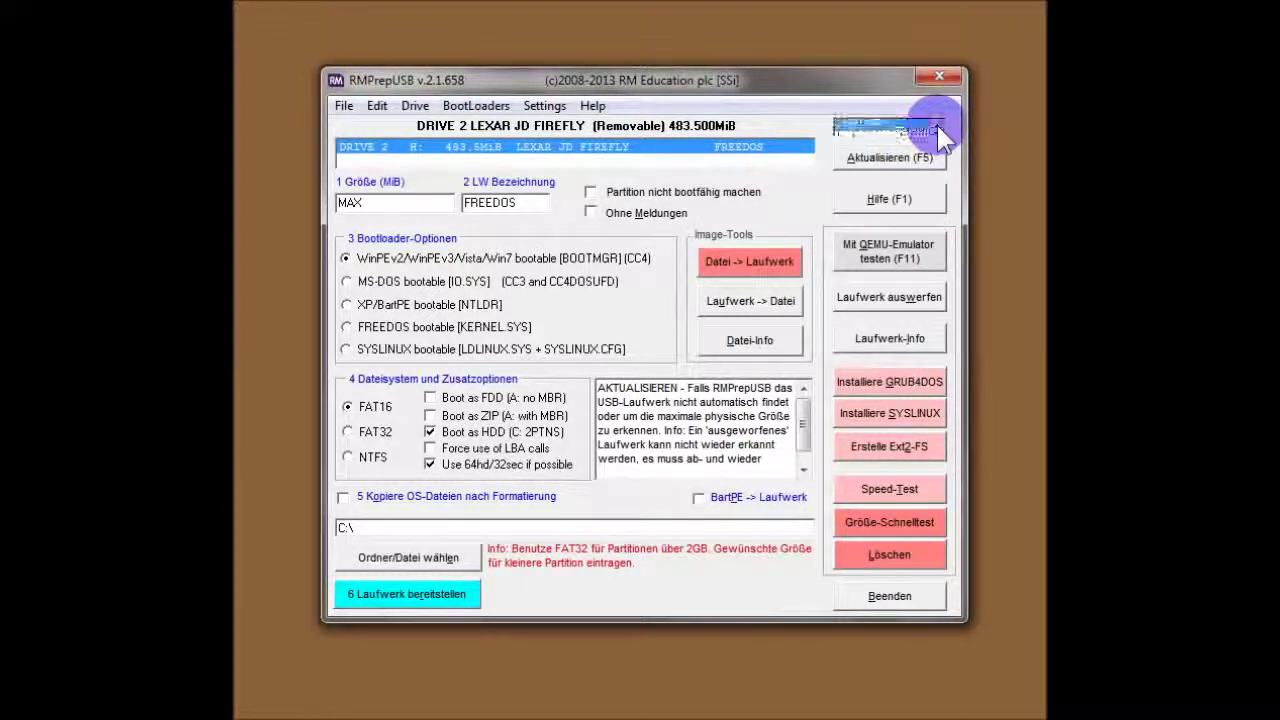
pyautogui.click(937, 127)
pyautogui.click(937, 127)
pyautogui.click(937, 127)
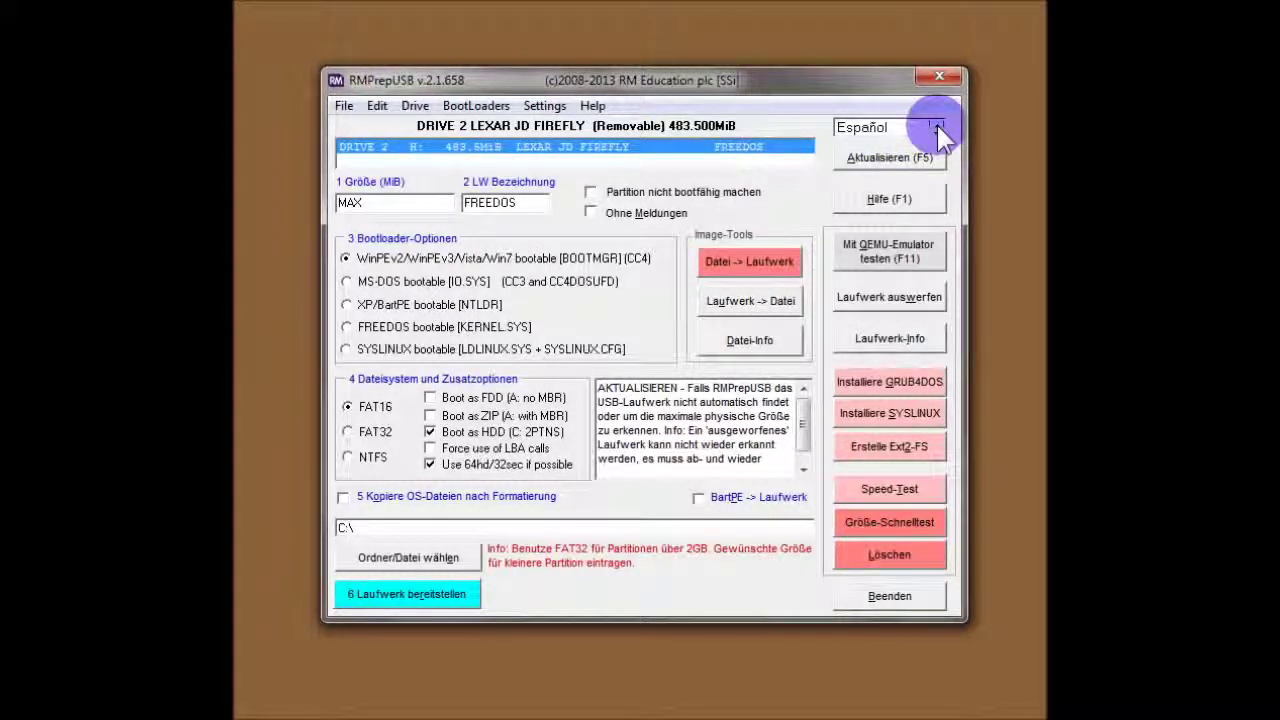
pyautogui.click(937, 127)
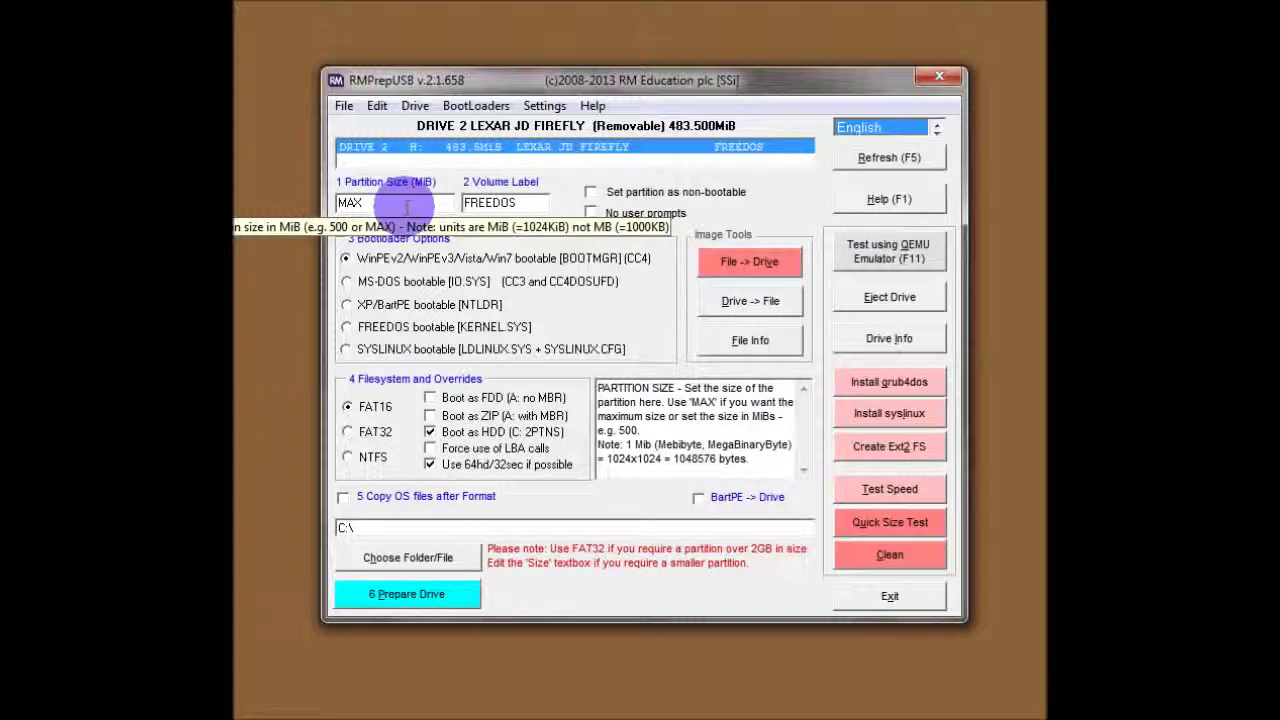
# Try the MS-DOS, WinPE, XP/BartPE and FreeDOS bootloaders in turn, ending on SYSLINUX
pyautogui.click(406, 206)
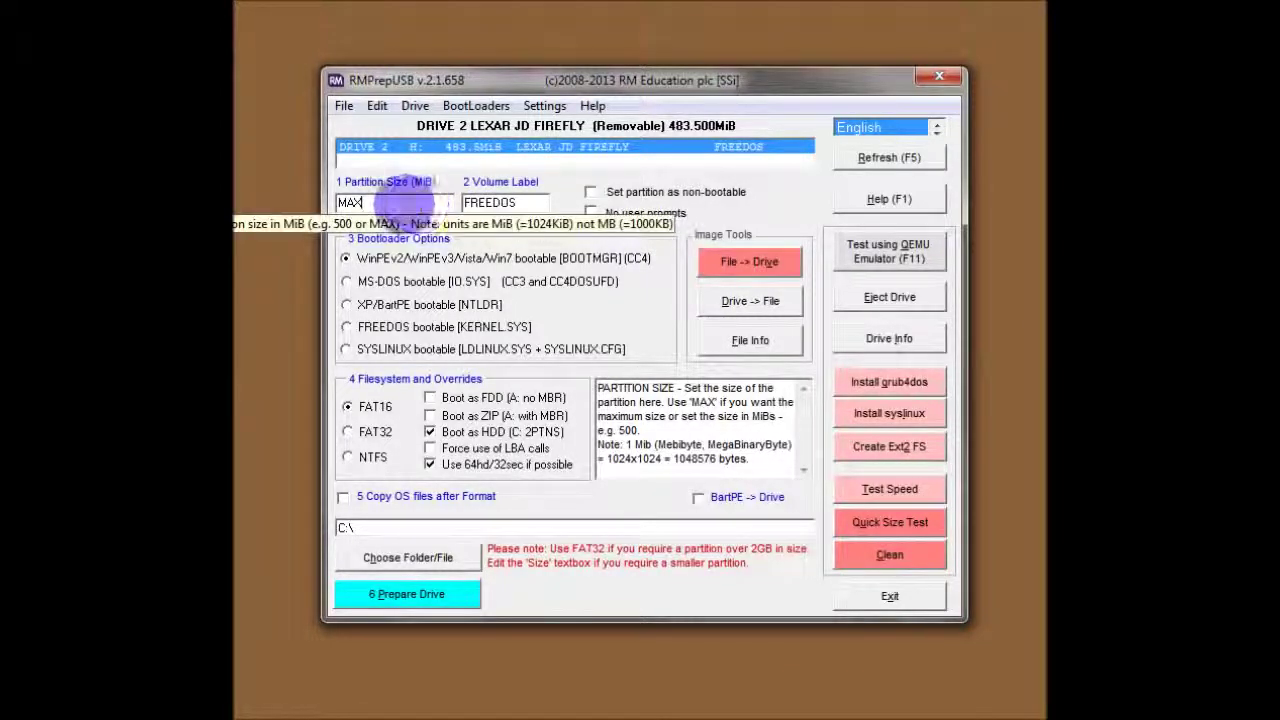
pyautogui.press('Tab')
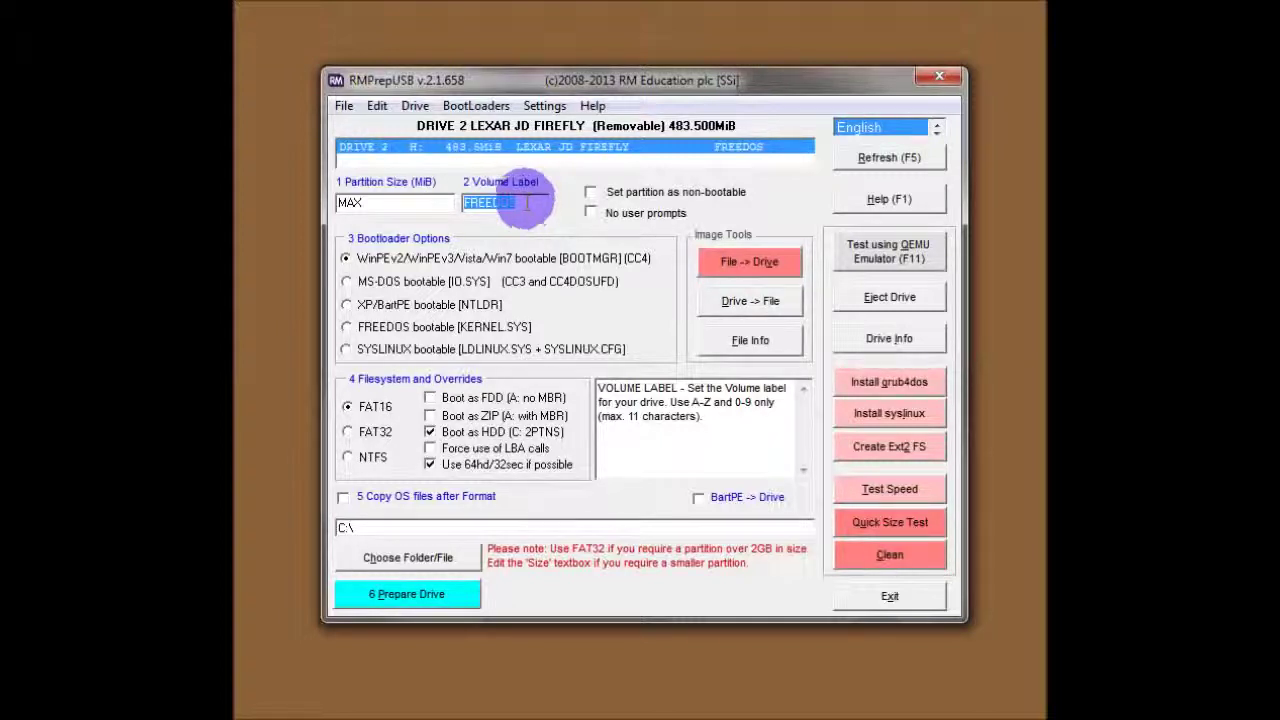
pyautogui.click(428, 281)
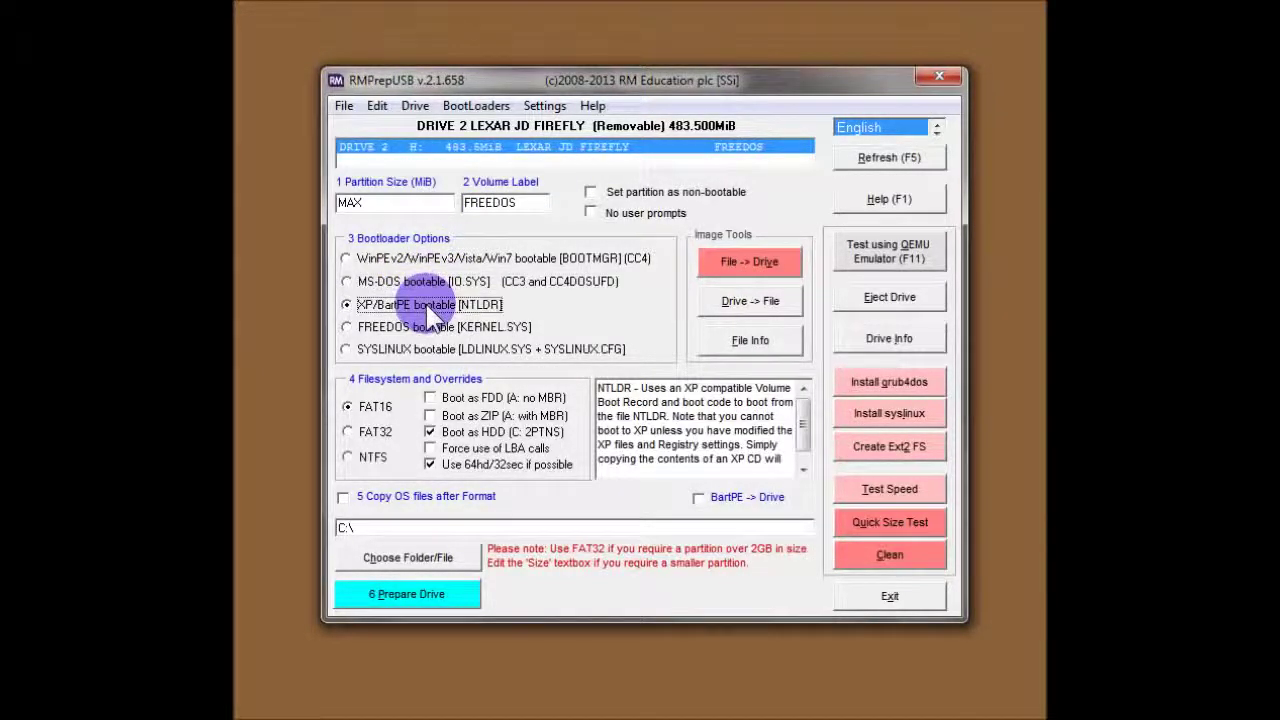
pyautogui.click(425, 260)
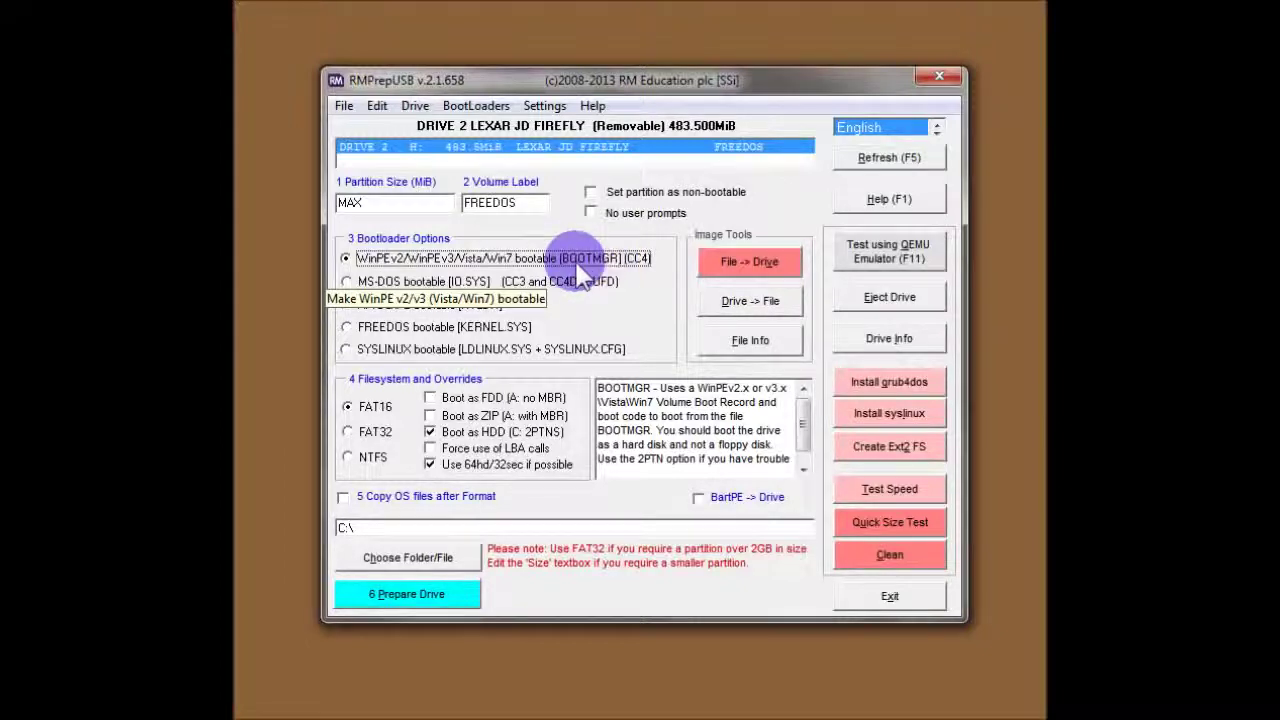
pyautogui.moveTo(545, 279)
pyautogui.click(459, 290)
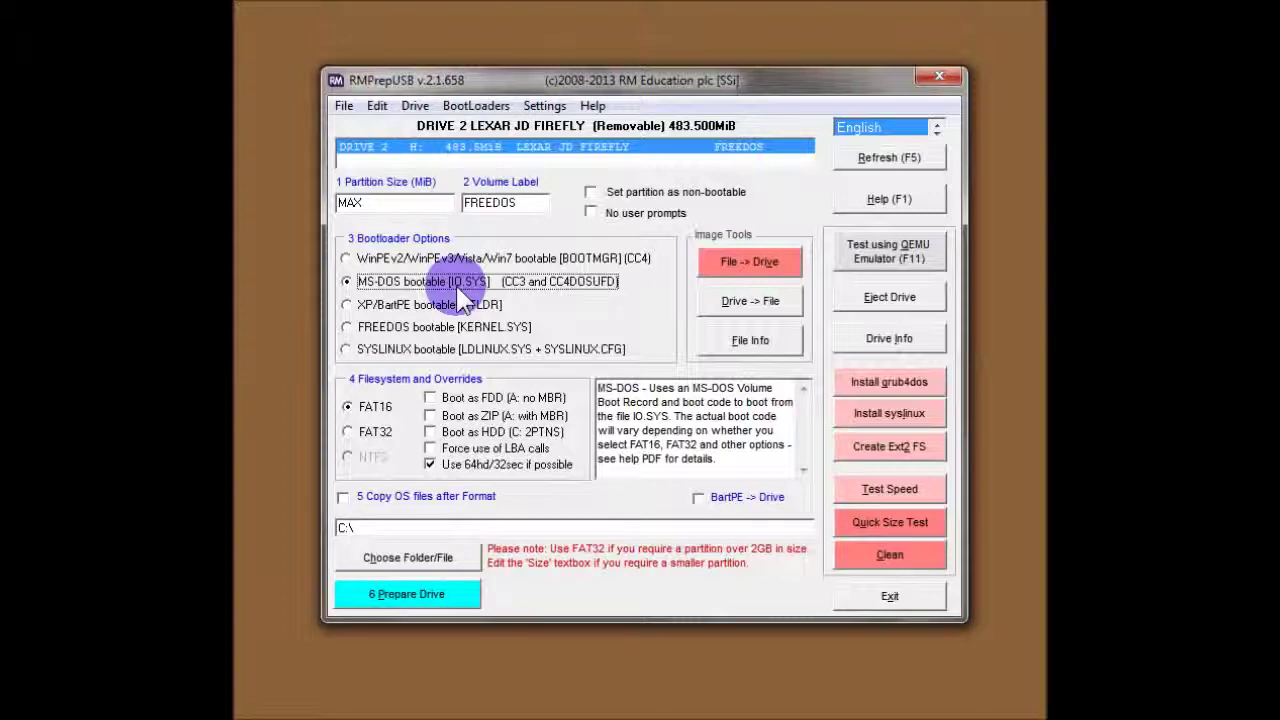
pyautogui.click(440, 306)
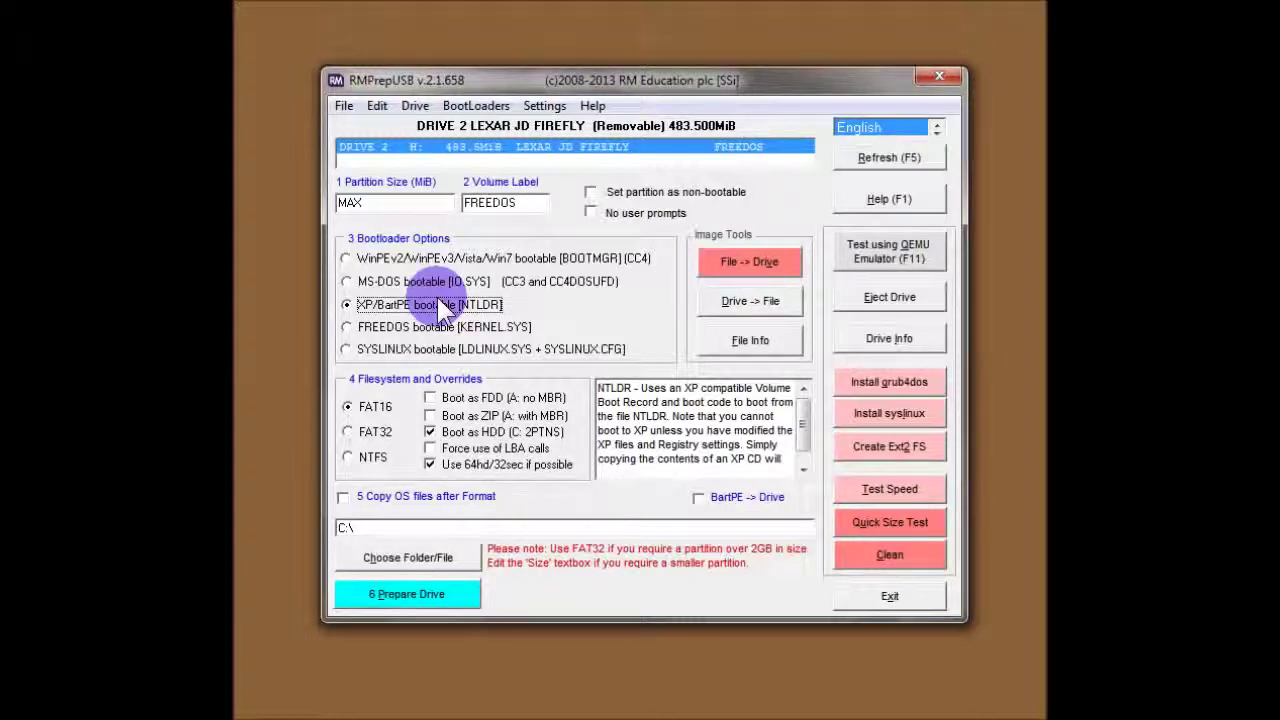
pyautogui.click(430, 327)
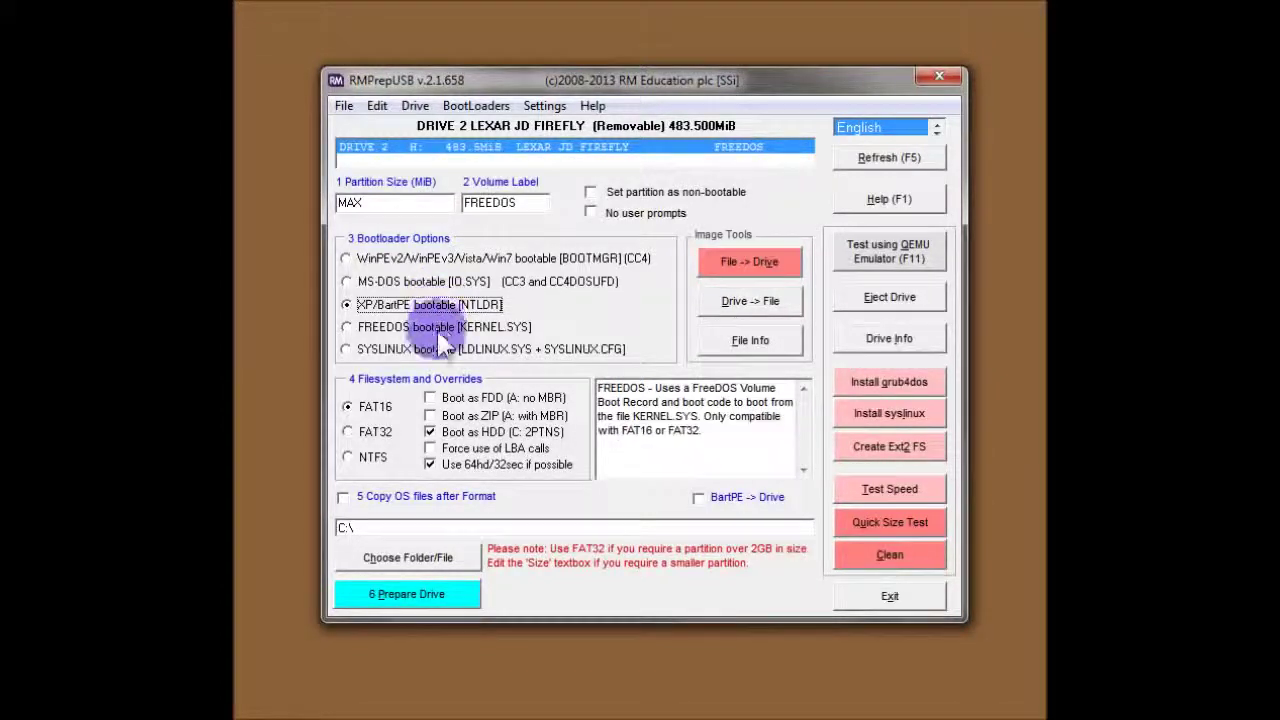
pyautogui.click(436, 348)
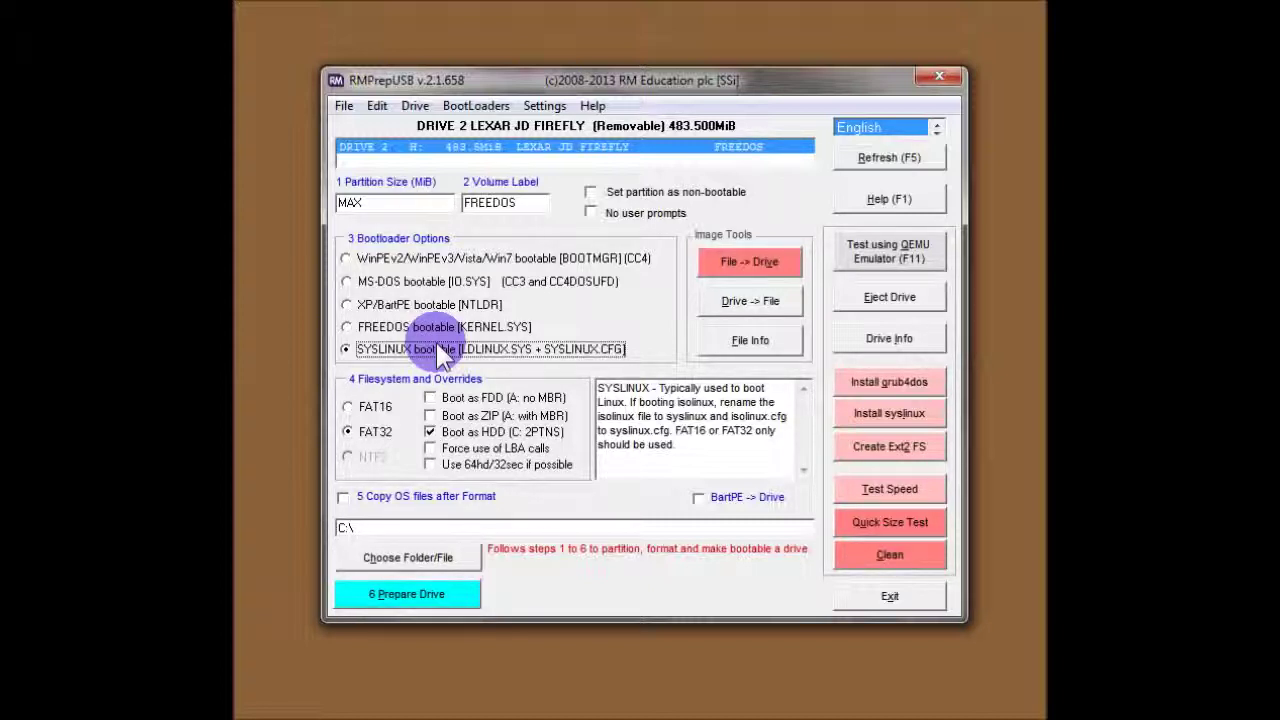
# Choose FREEDOS bootable and accept copying boot files from \FREEDOS_USB_BOOT after formatting
pyautogui.click(441, 328)
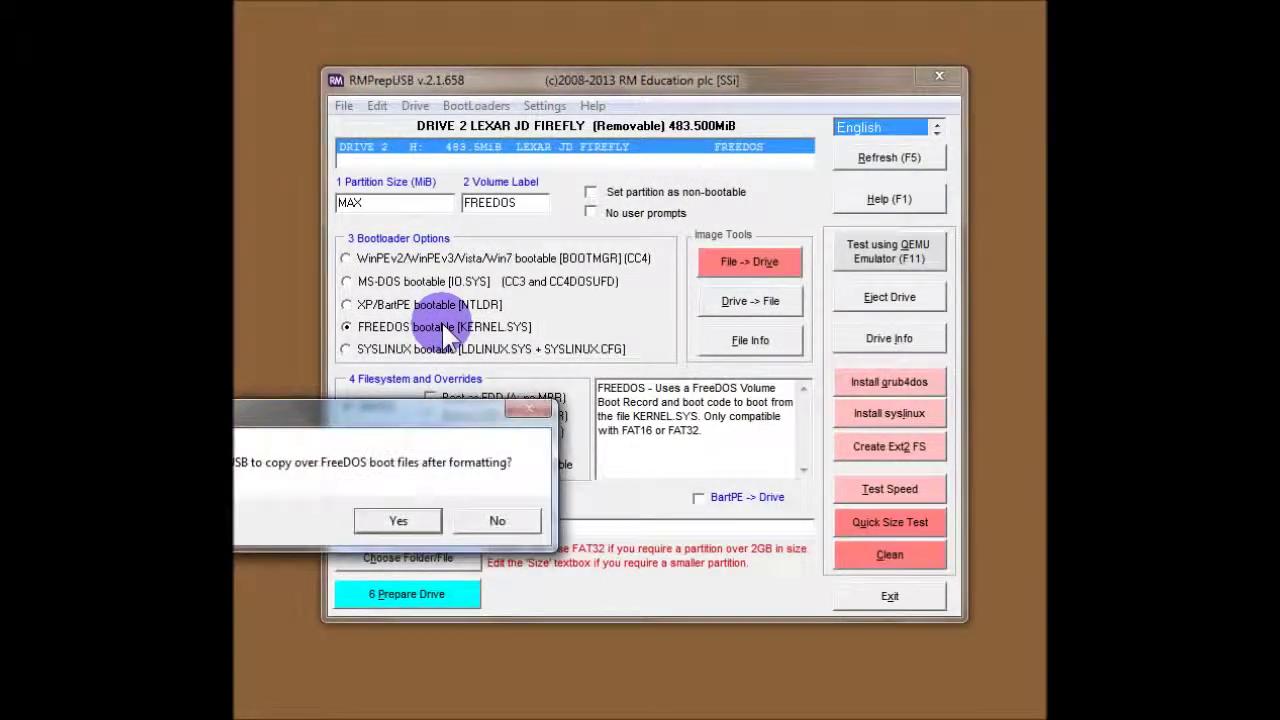
pyautogui.moveTo(354, 421); pyautogui.dragTo(598, 418)
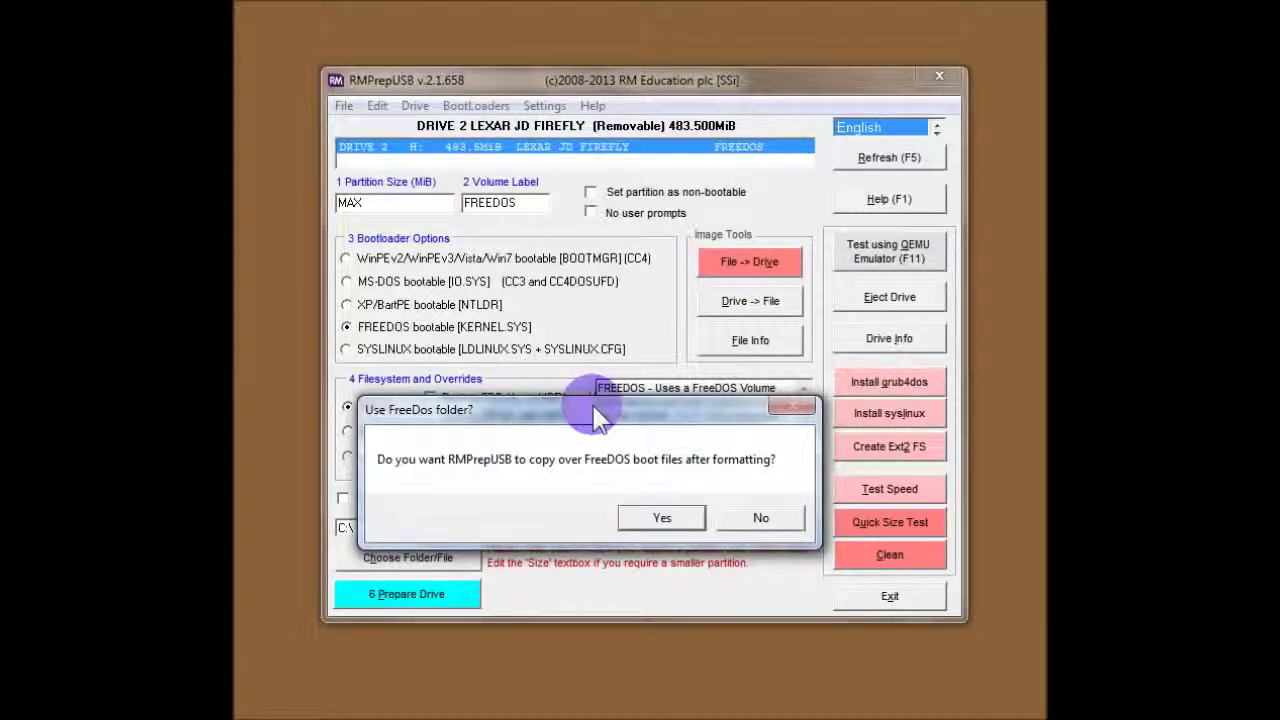
pyautogui.click(650, 517)
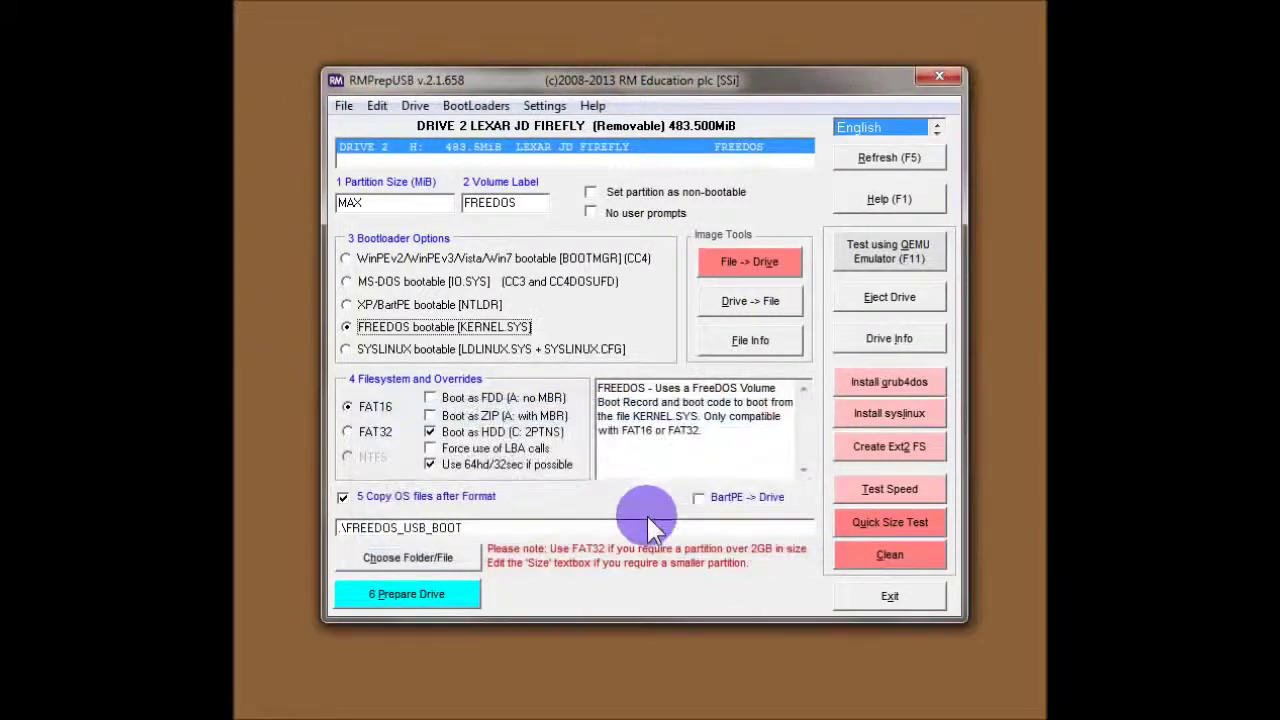
pyautogui.moveTo(465, 528); pyautogui.dragTo(340, 530)
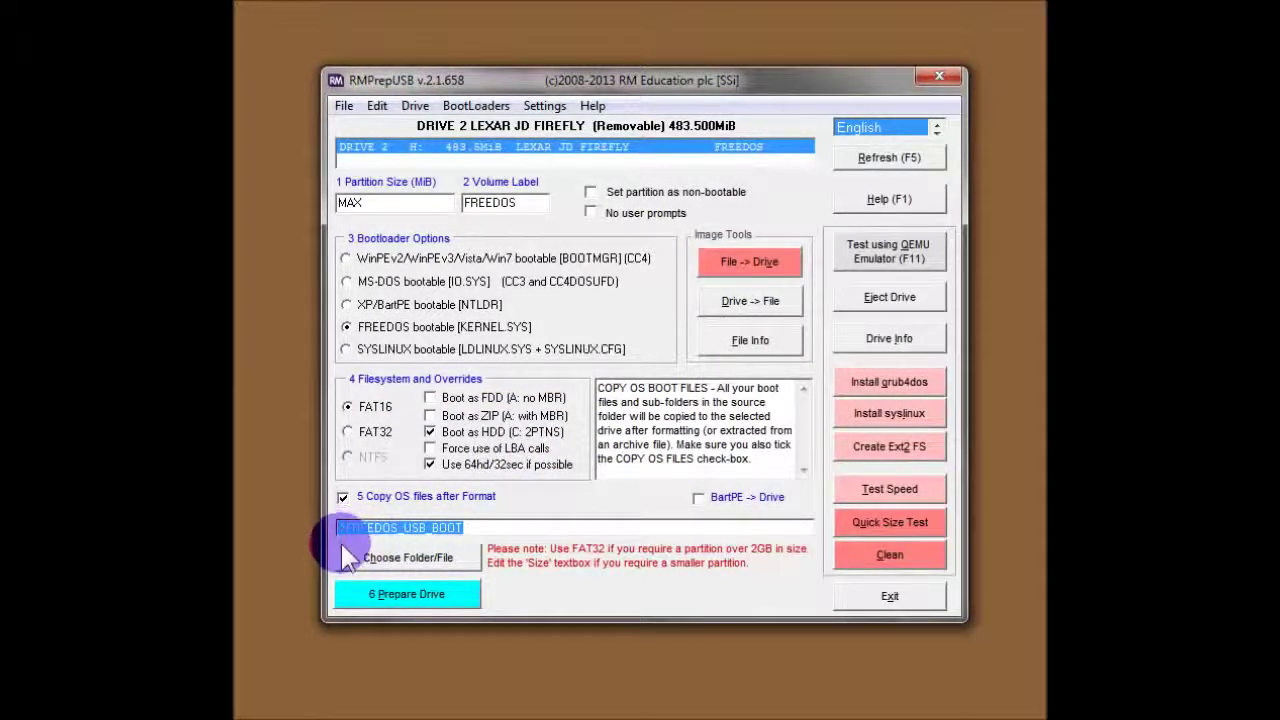
pyautogui.click(350, 548)
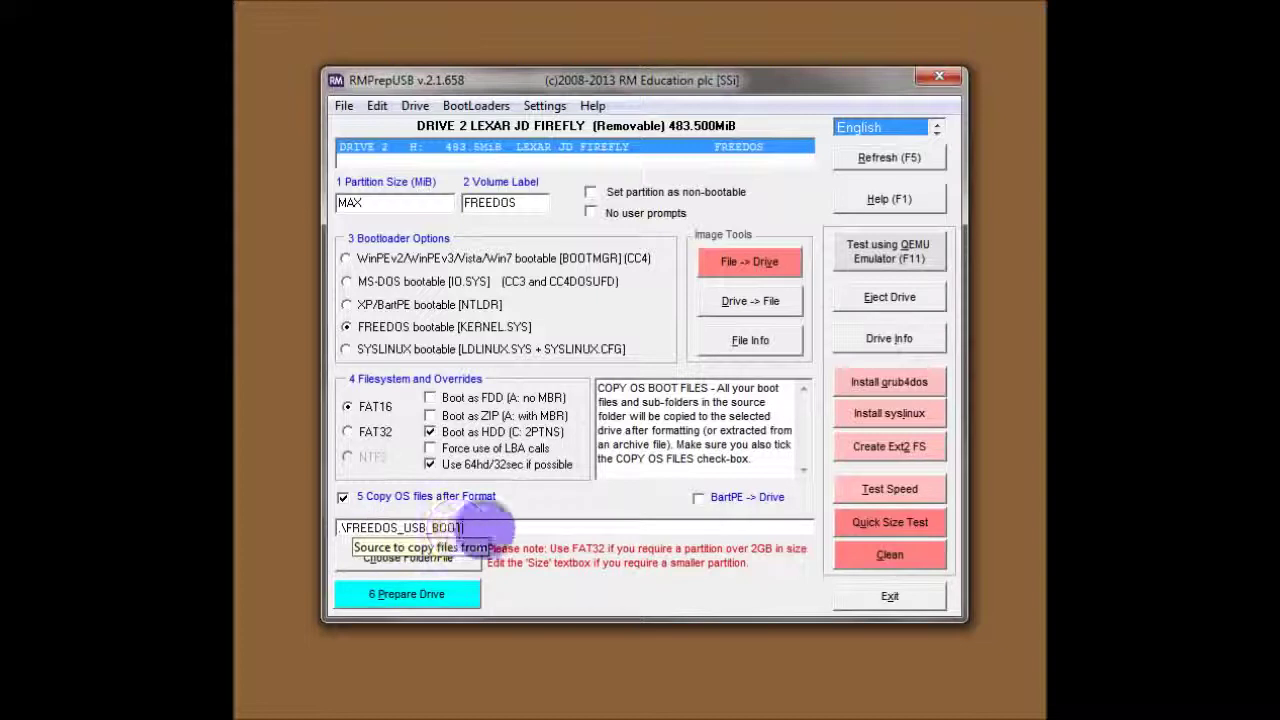
pyautogui.click(487, 528)
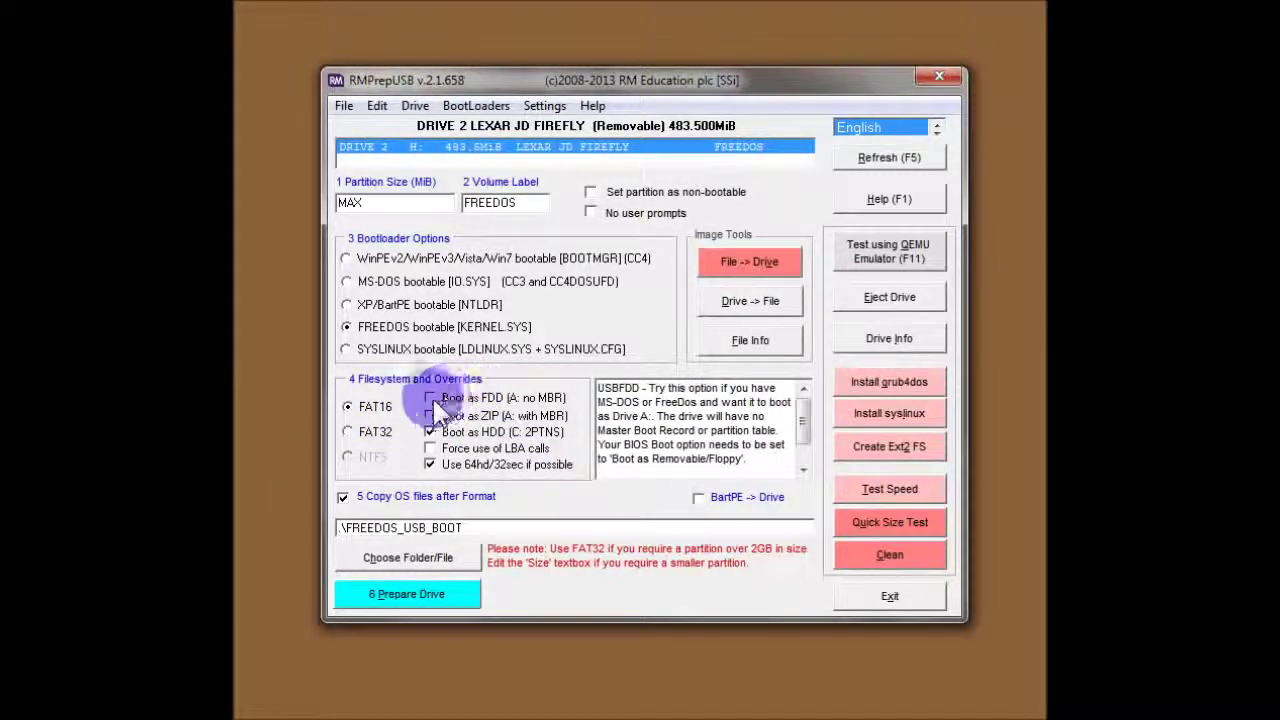
# Switch the filesystem from FAT16 to FAT32
pyautogui.click(388, 432)
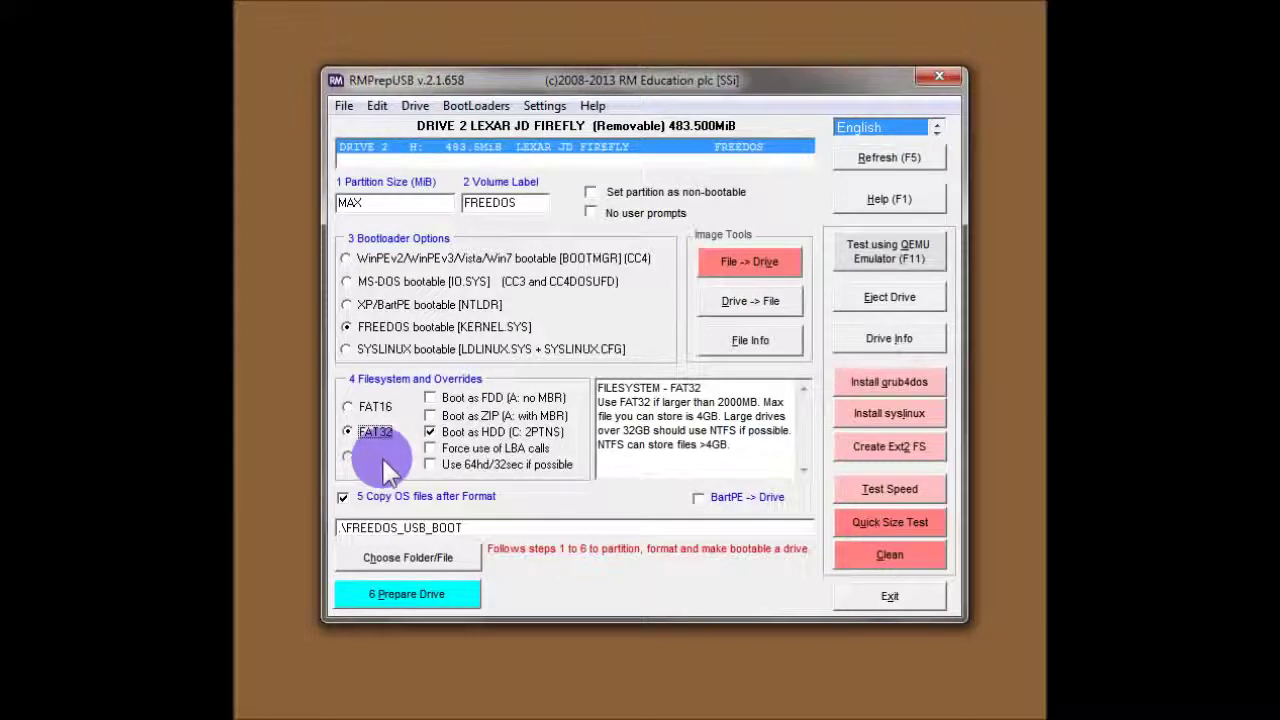
# Compare WinPE and XP/BartPE, then choose FREEDOS bootable [KERNEL.SYS] with FAT32
pyautogui.click(400, 258)
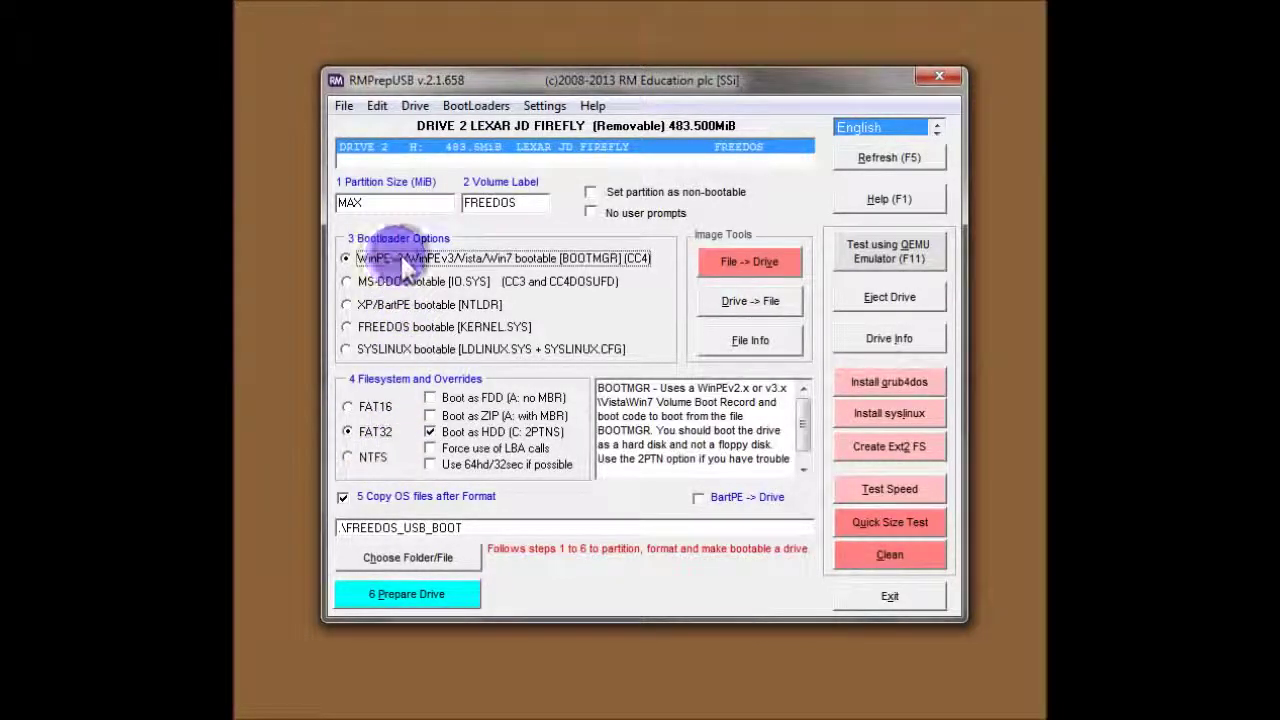
pyautogui.click(398, 306)
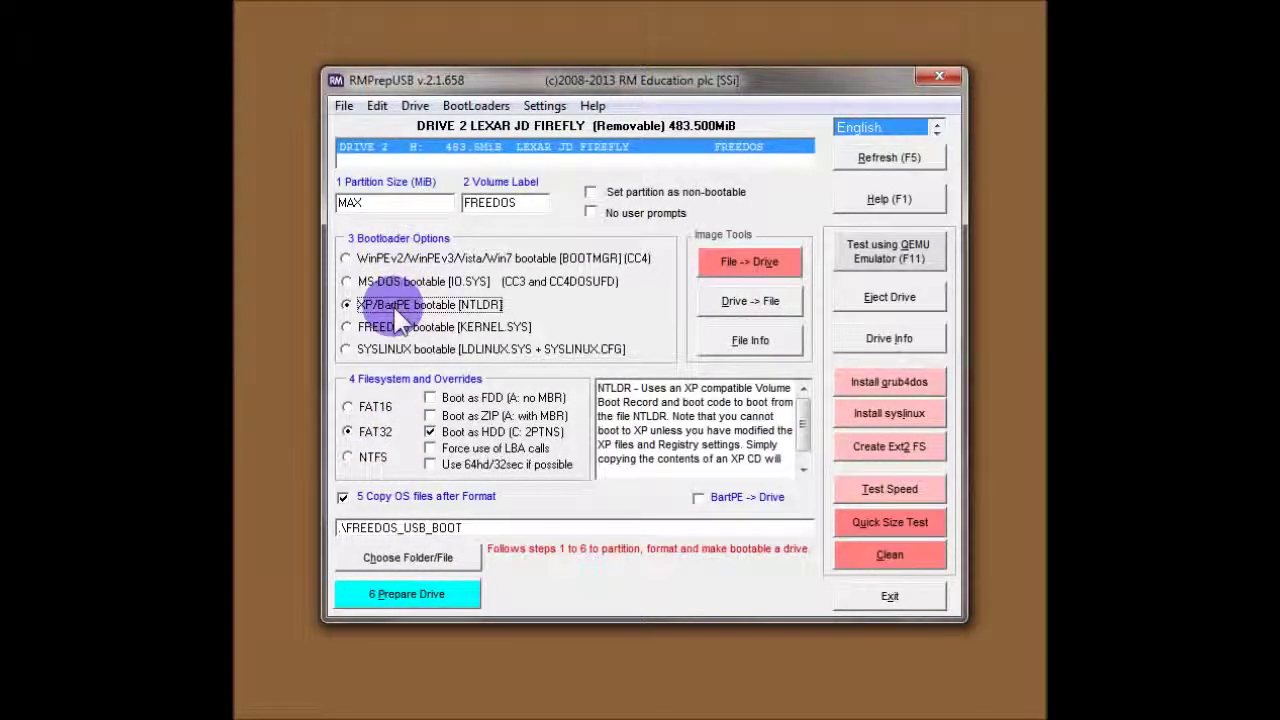
pyautogui.moveTo(369, 463)
pyautogui.click(362, 432)
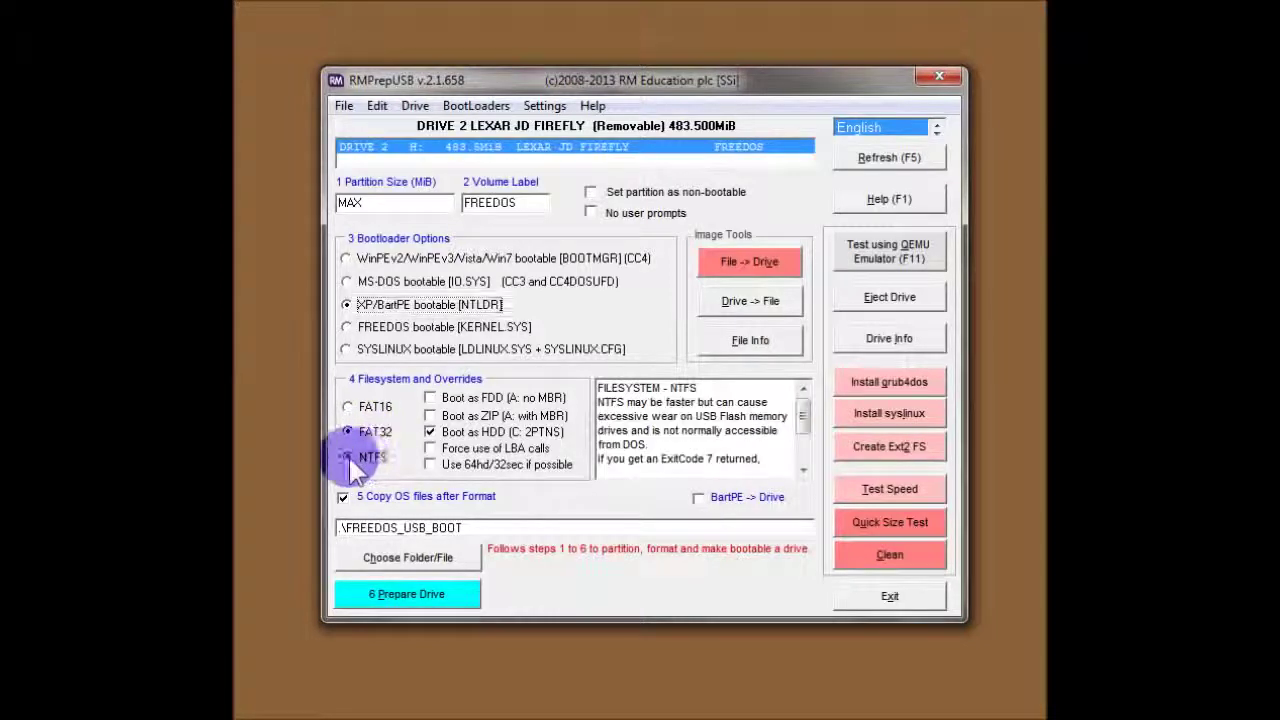
pyautogui.click(348, 326)
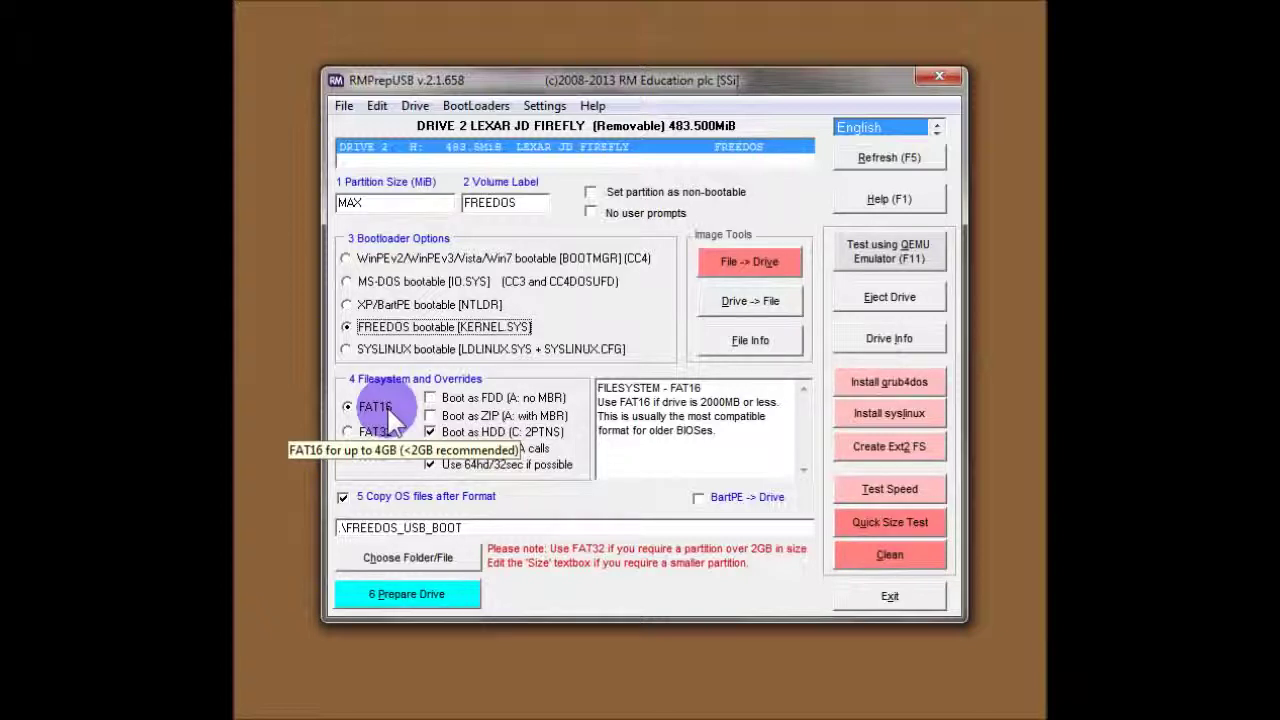
pyautogui.click(378, 432)
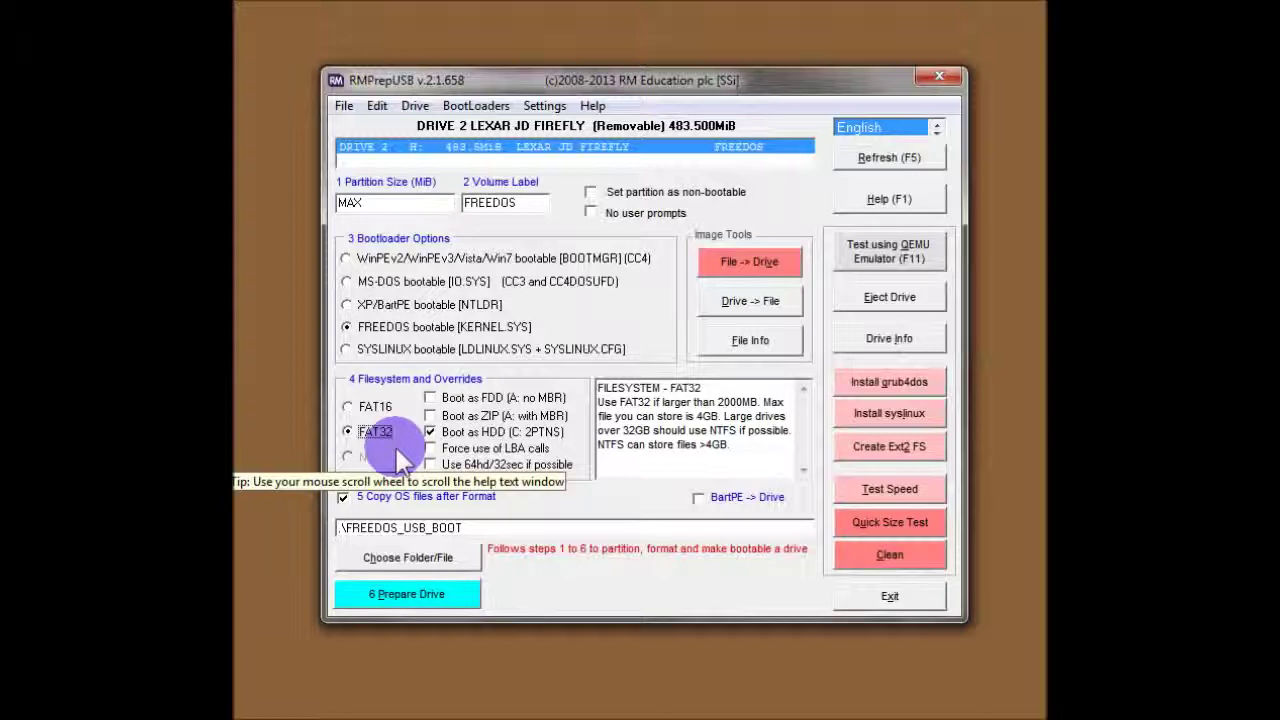
pyautogui.moveTo(440, 440)
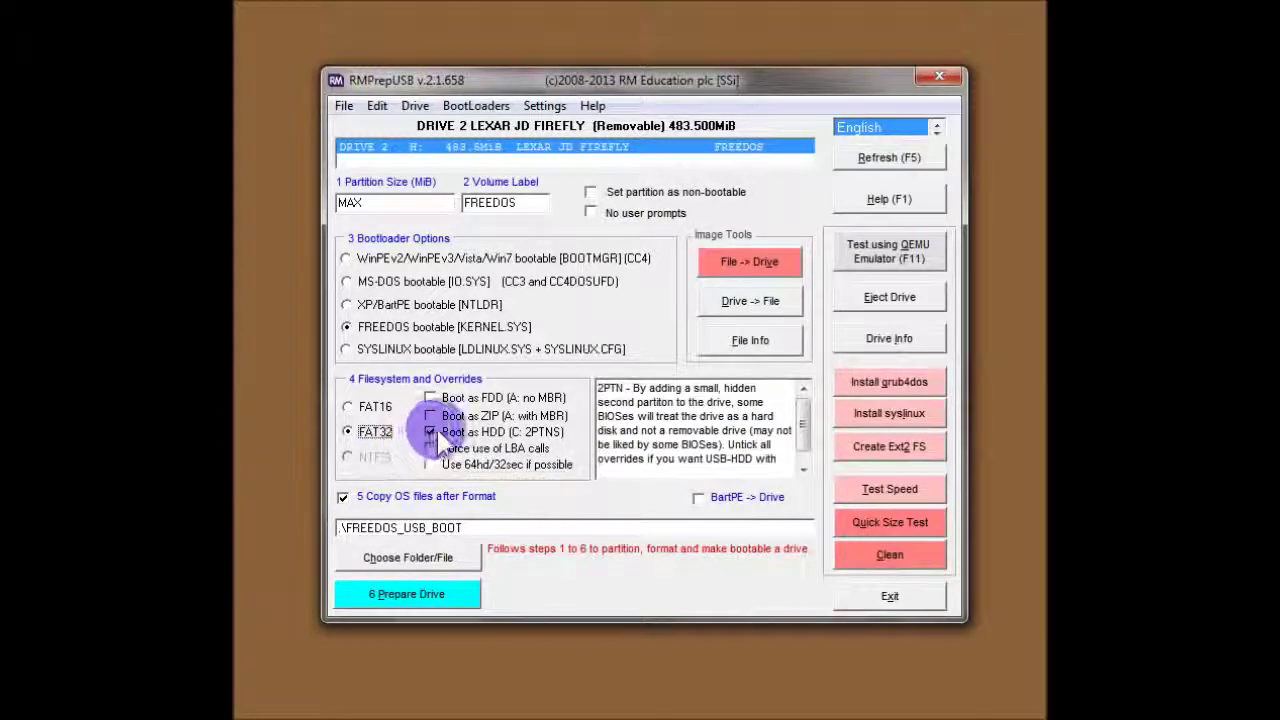
pyautogui.click(538, 433)
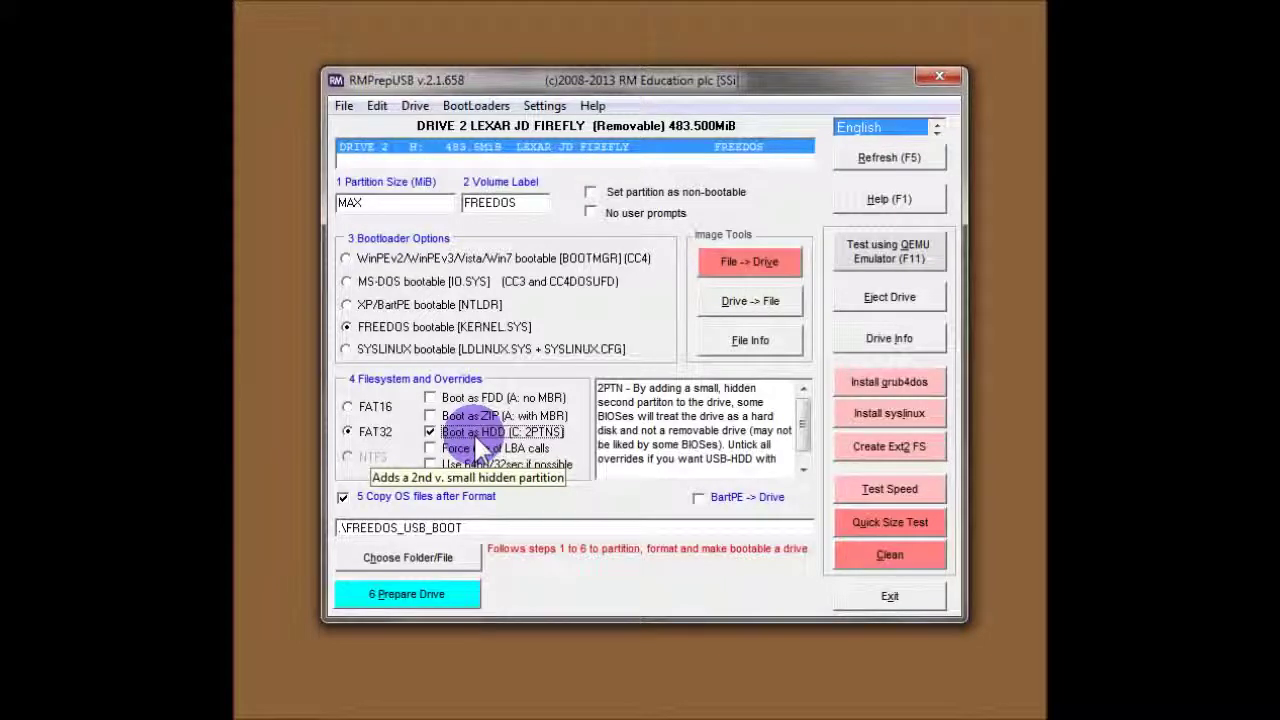
pyautogui.click(375, 407)
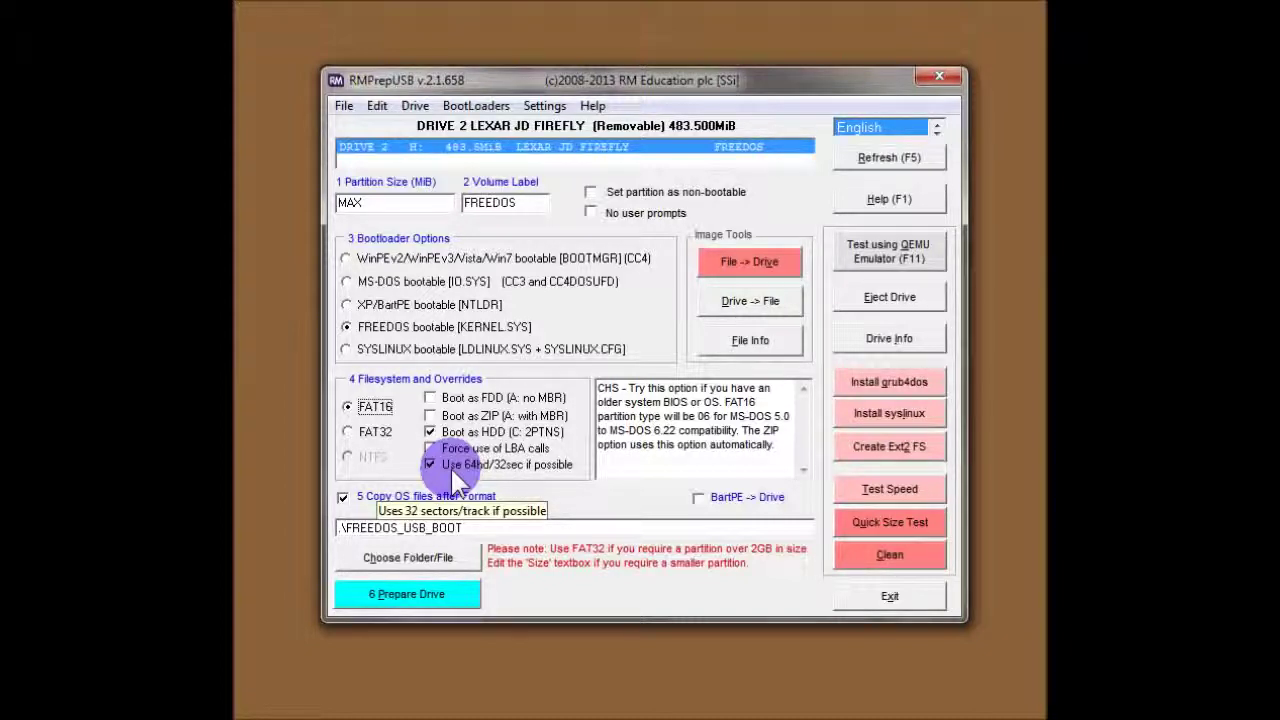
pyautogui.click(432, 464)
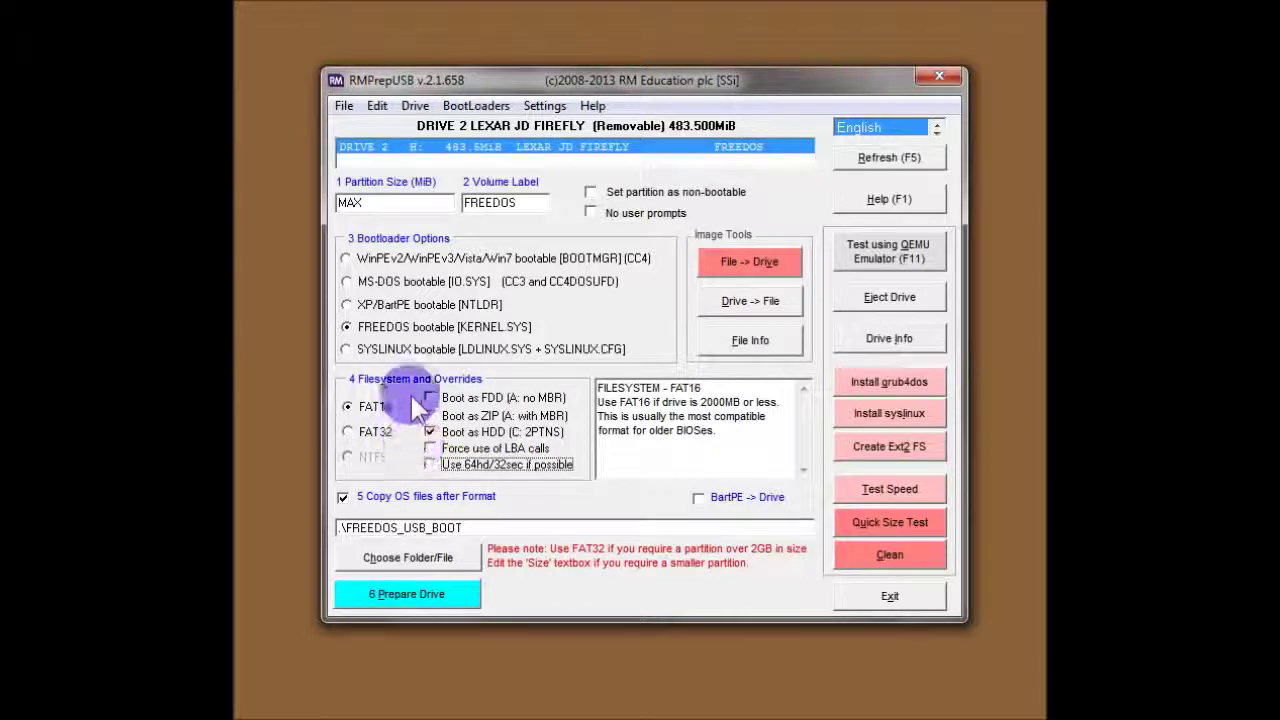
pyautogui.click(432, 462)
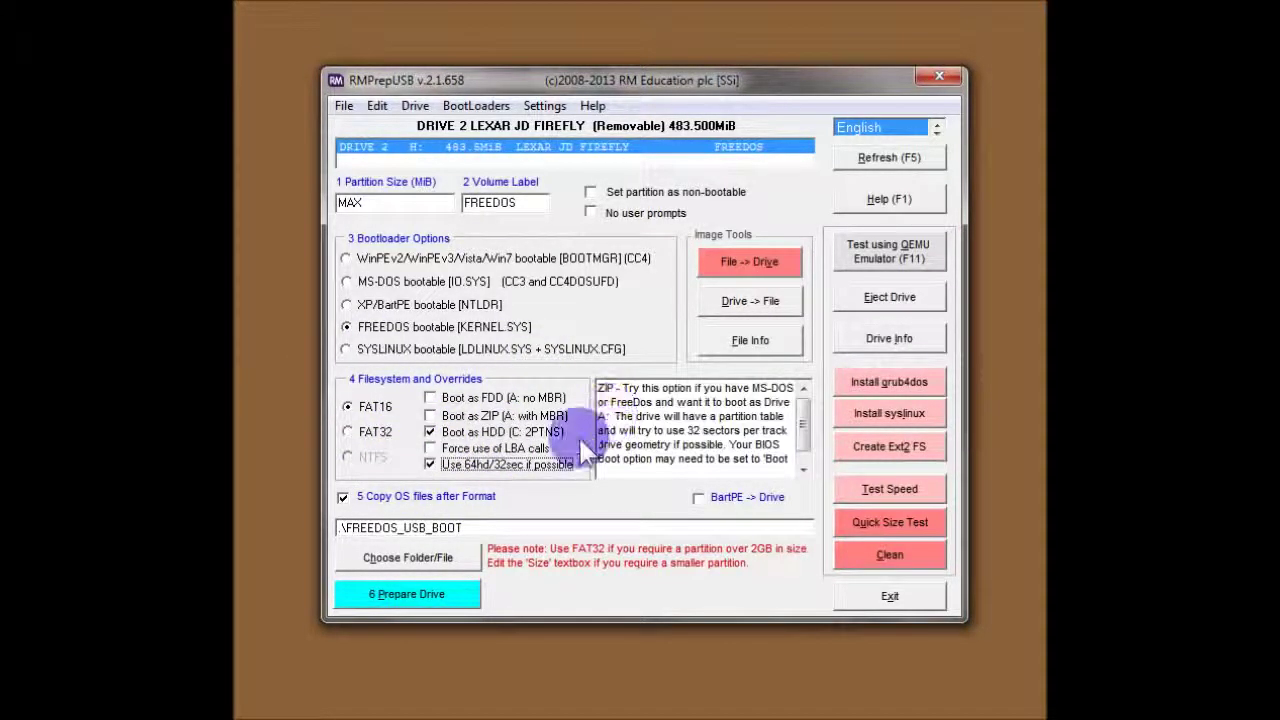
pyautogui.click(430, 448)
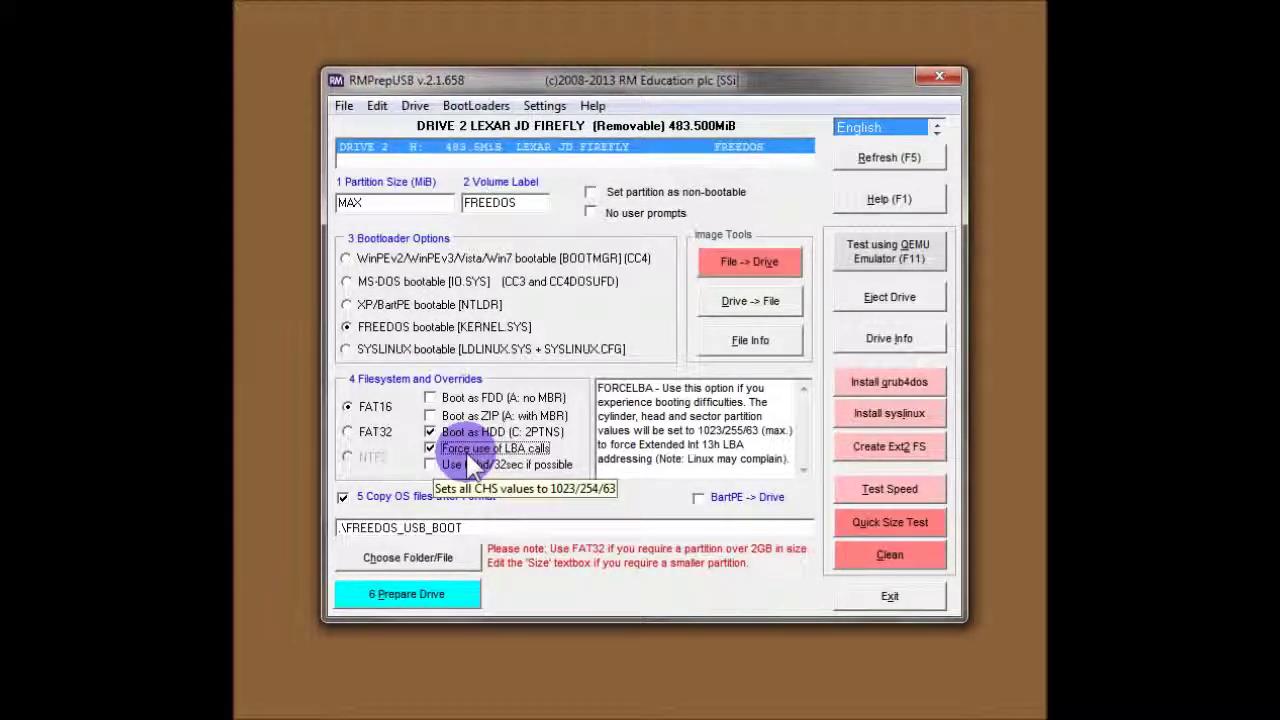
pyautogui.click(372, 431)
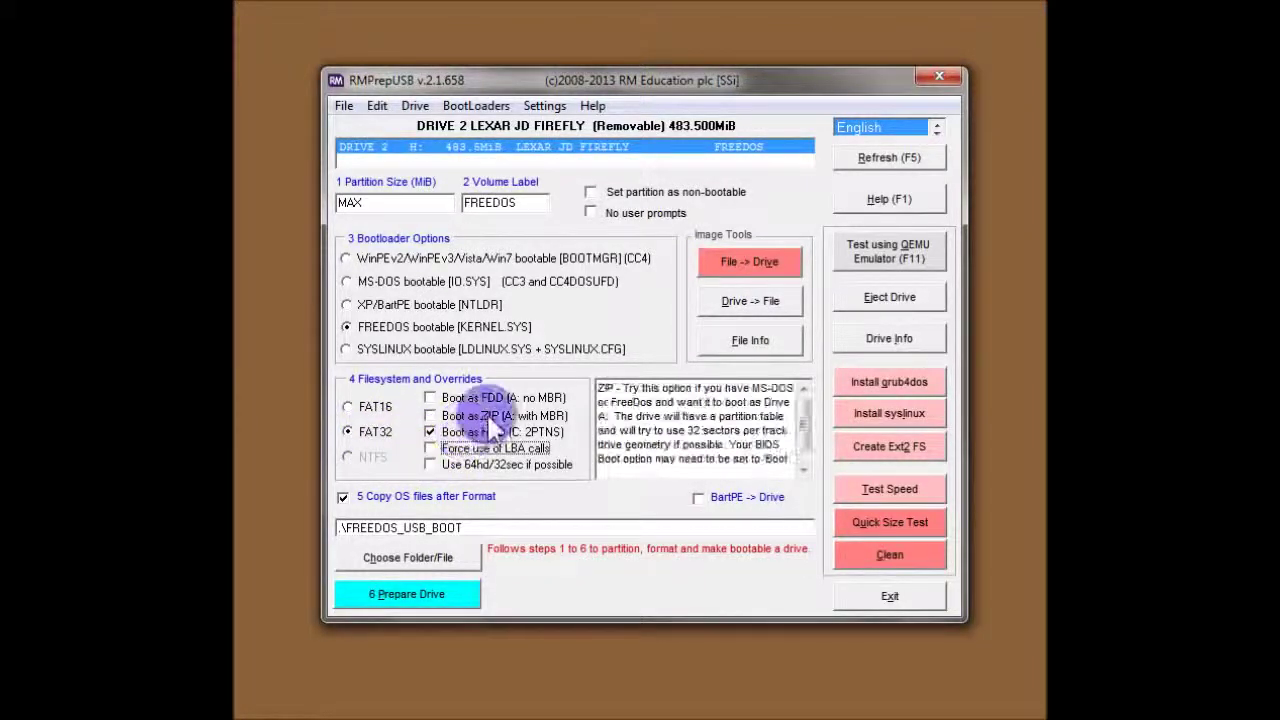
pyautogui.click(362, 408)
pyautogui.moveTo(436, 436)
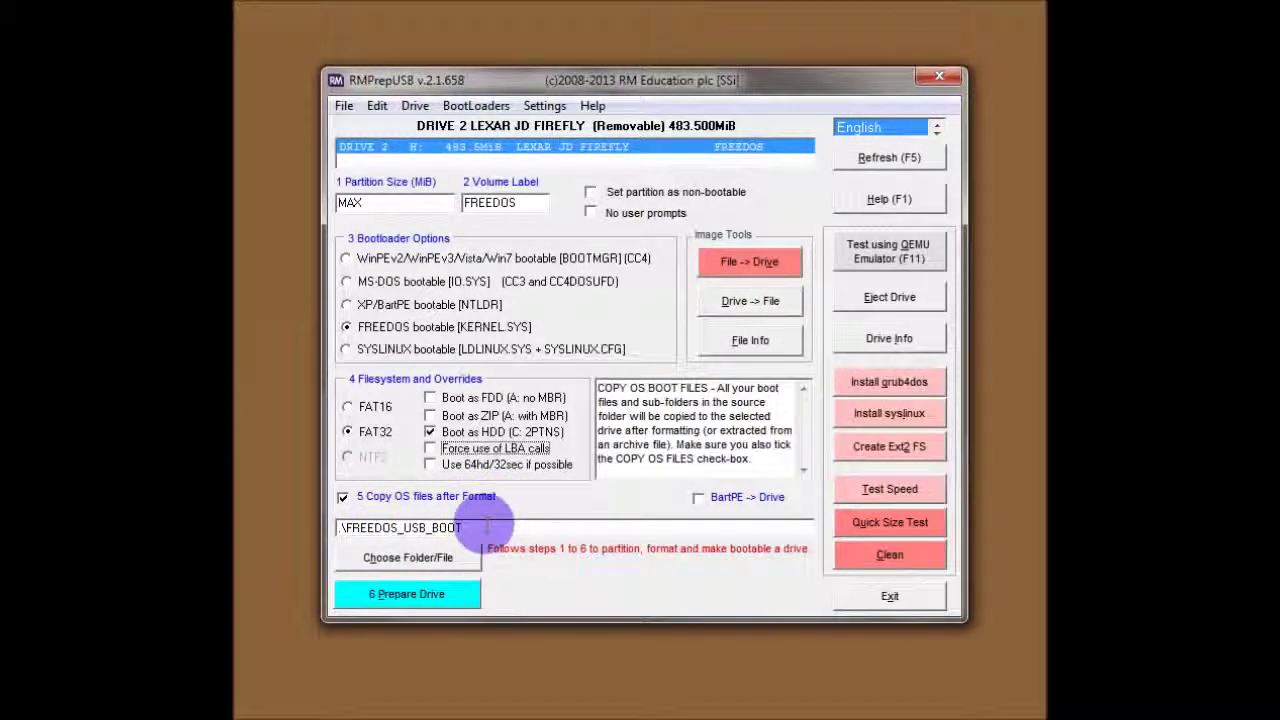
pyautogui.moveTo(487, 527); pyautogui.dragTo(342, 530)
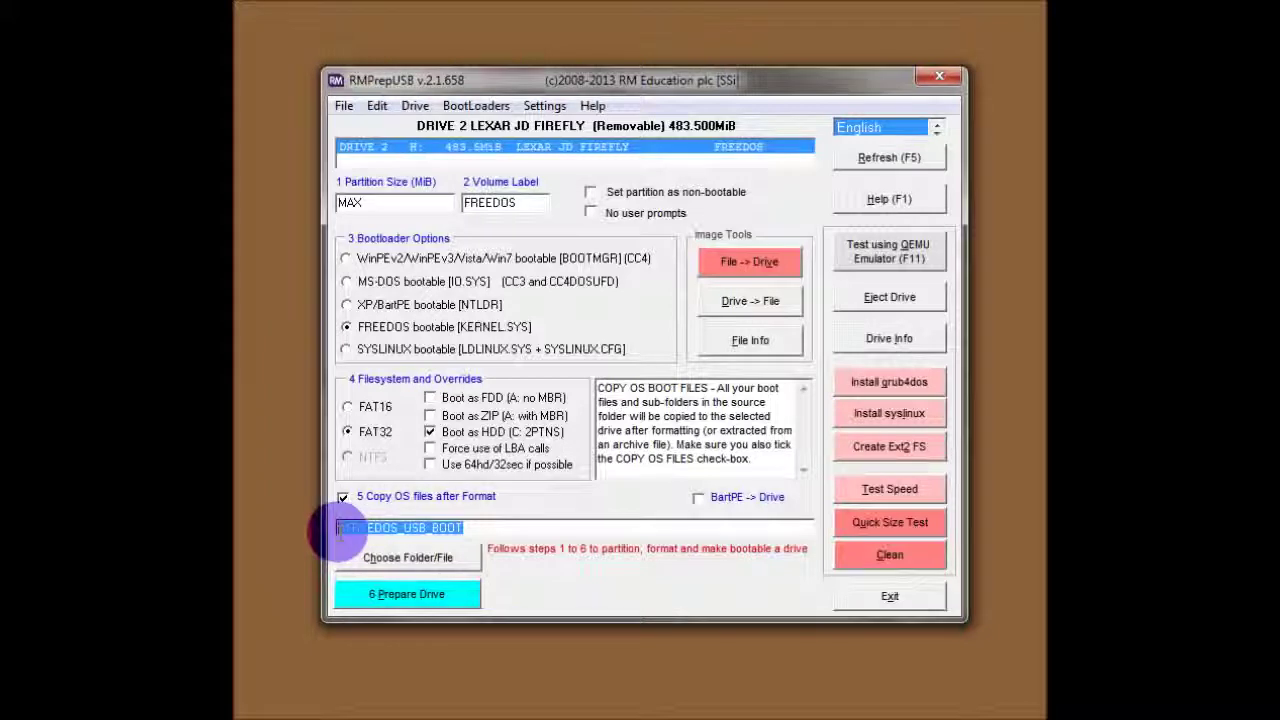
pyautogui.click(490, 527)
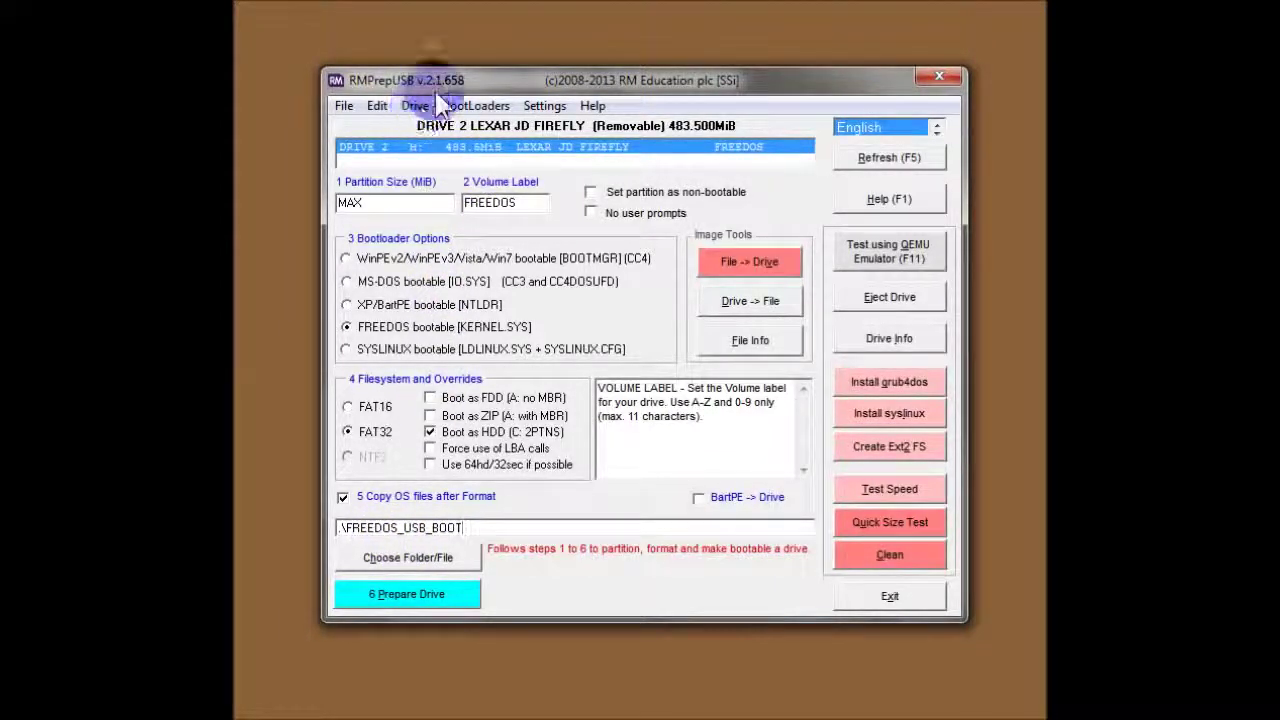
# Use File > Explore RMPrepUSB installation folder (F3) to view the program folder
pyautogui.click(344, 104)
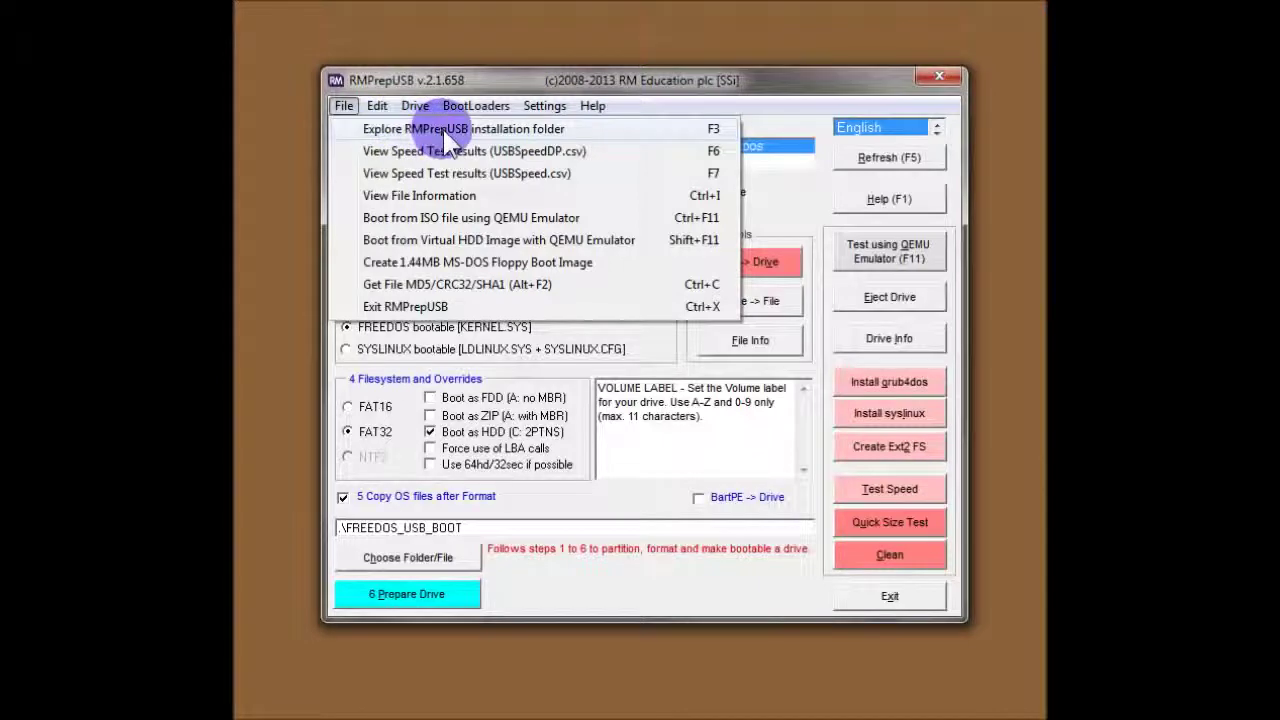
pyautogui.click(708, 136)
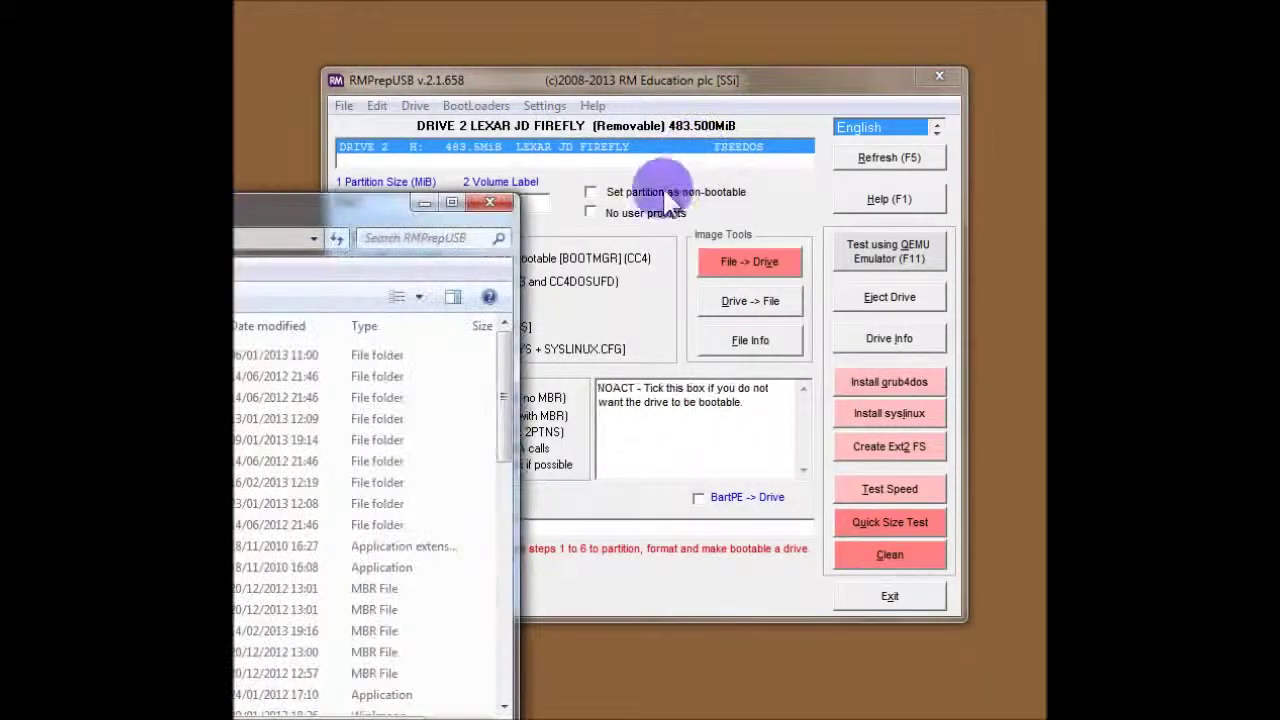
# View KERNEL.SYS and FDCONFIG.SYS inside FREEDOS_USB_BOOT, then close the Explorer window
pyautogui.moveTo(287, 209); pyautogui.dragTo(516, 78)
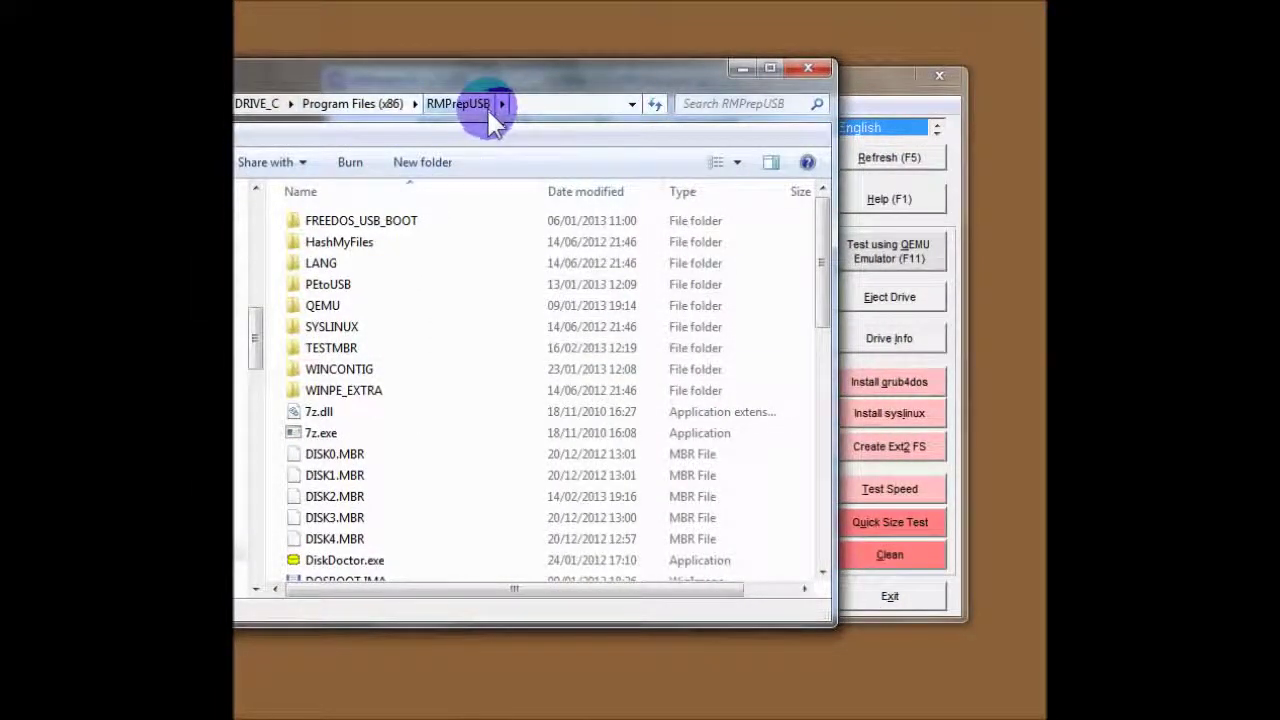
pyautogui.moveTo(403, 232)
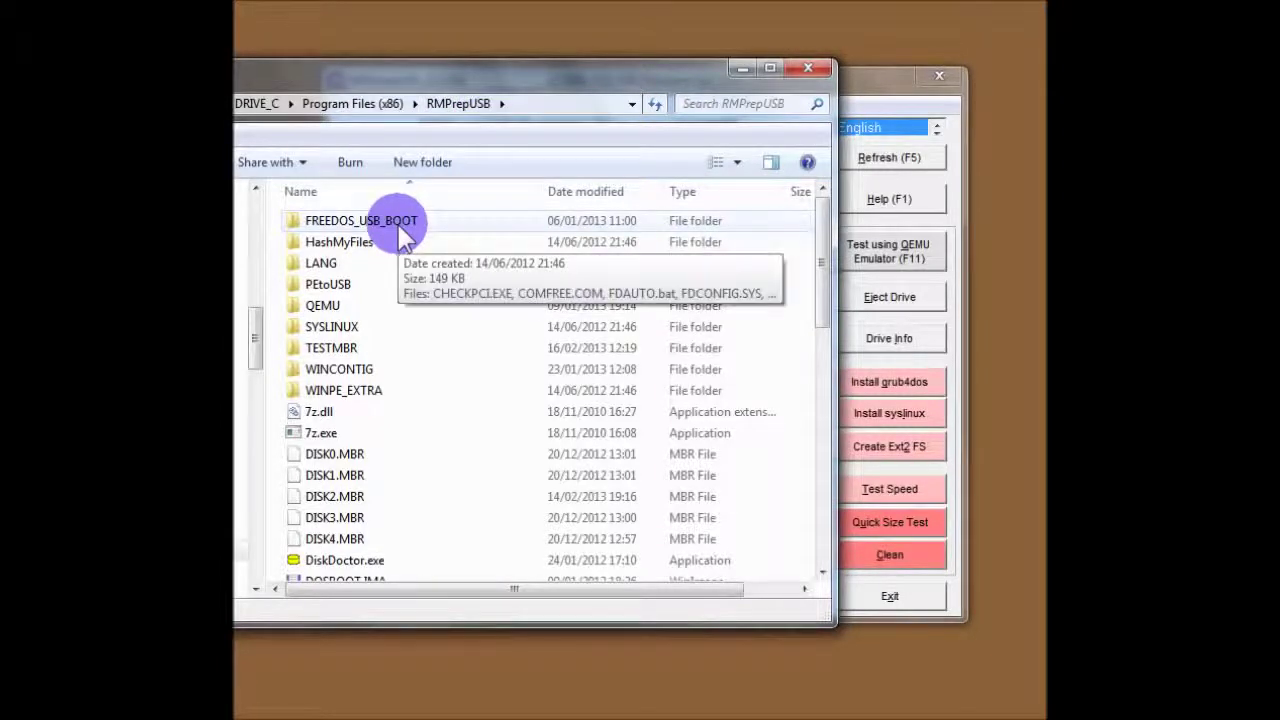
pyautogui.doubleClick(403, 232)
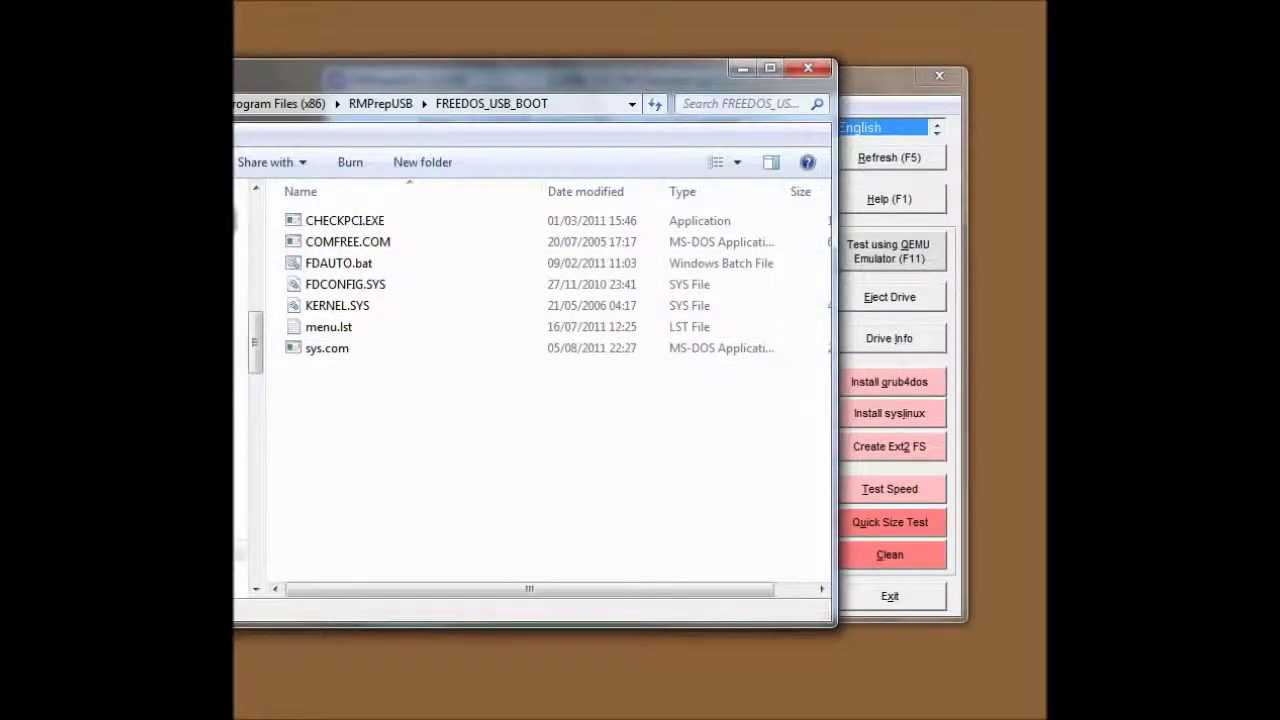
pyautogui.click(806, 67)
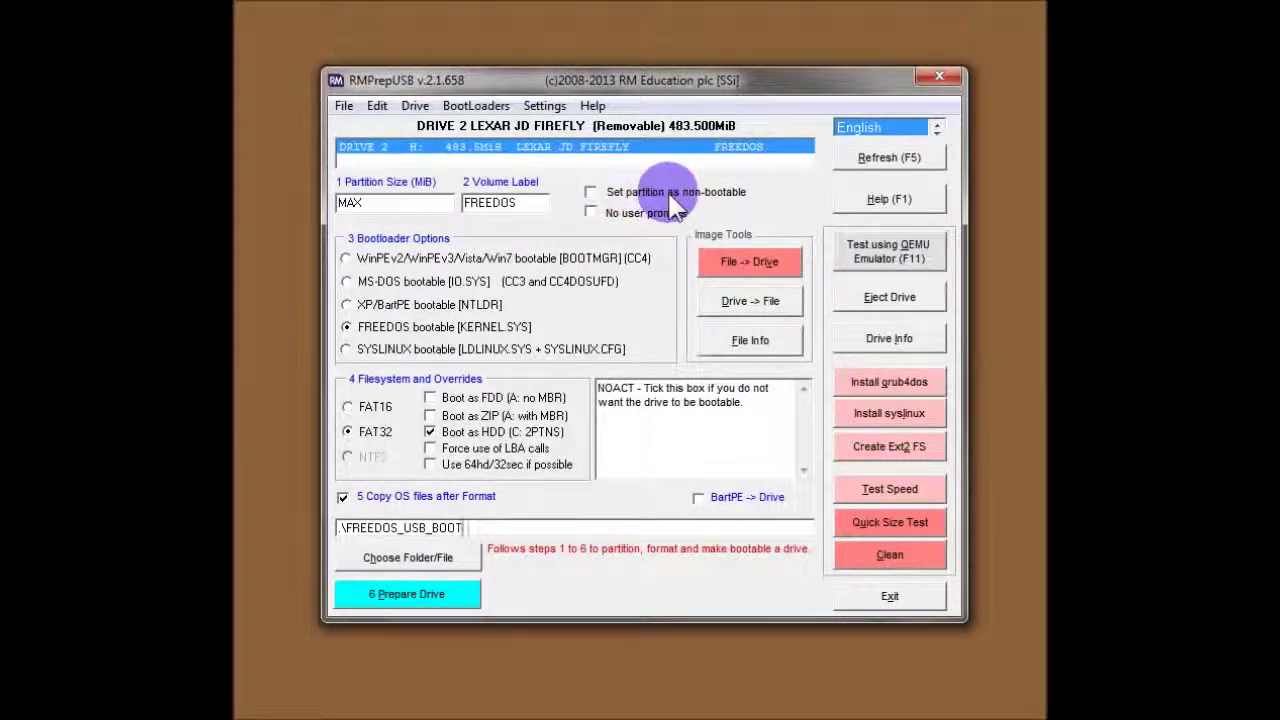
pyautogui.click(590, 192)
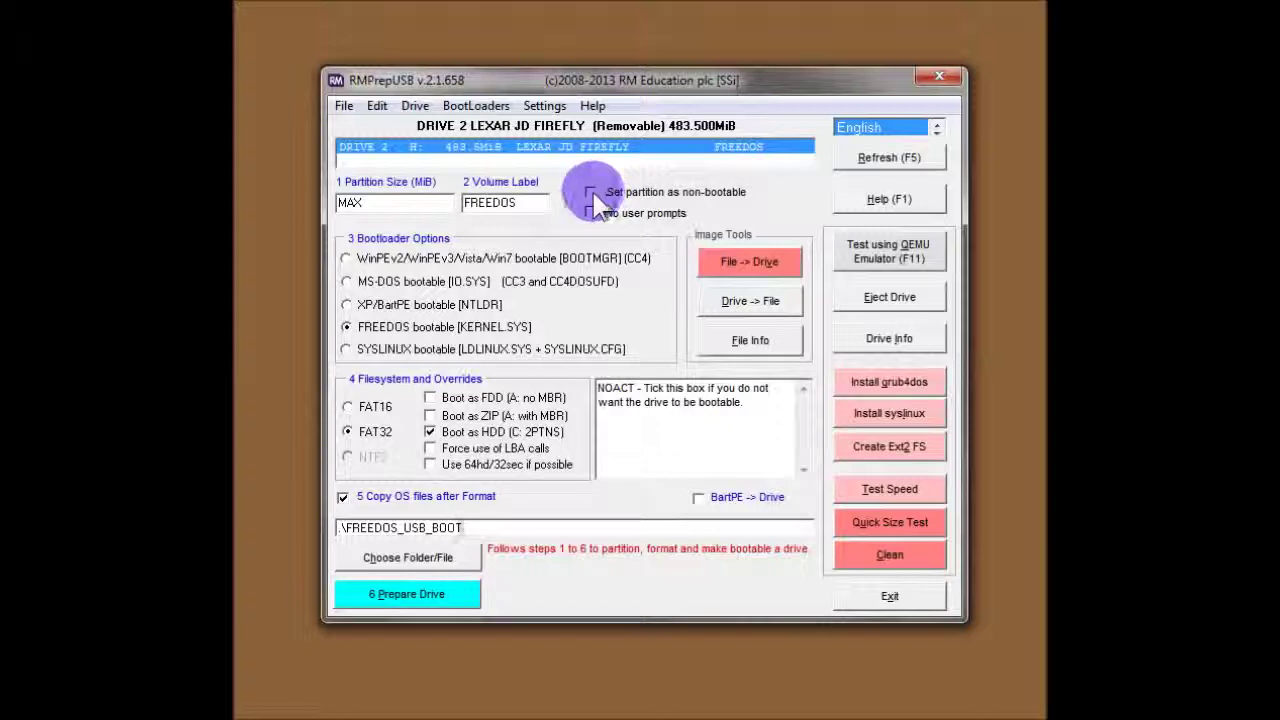
pyautogui.click(597, 199)
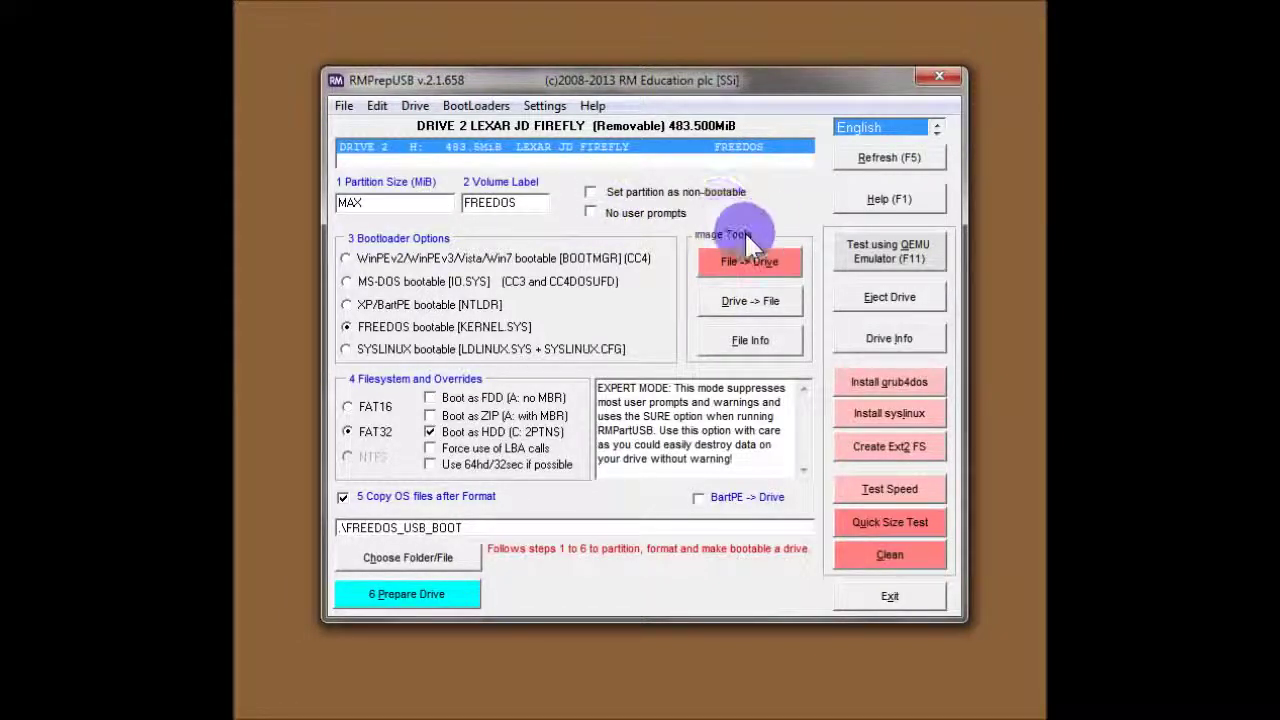
pyautogui.click(590, 213)
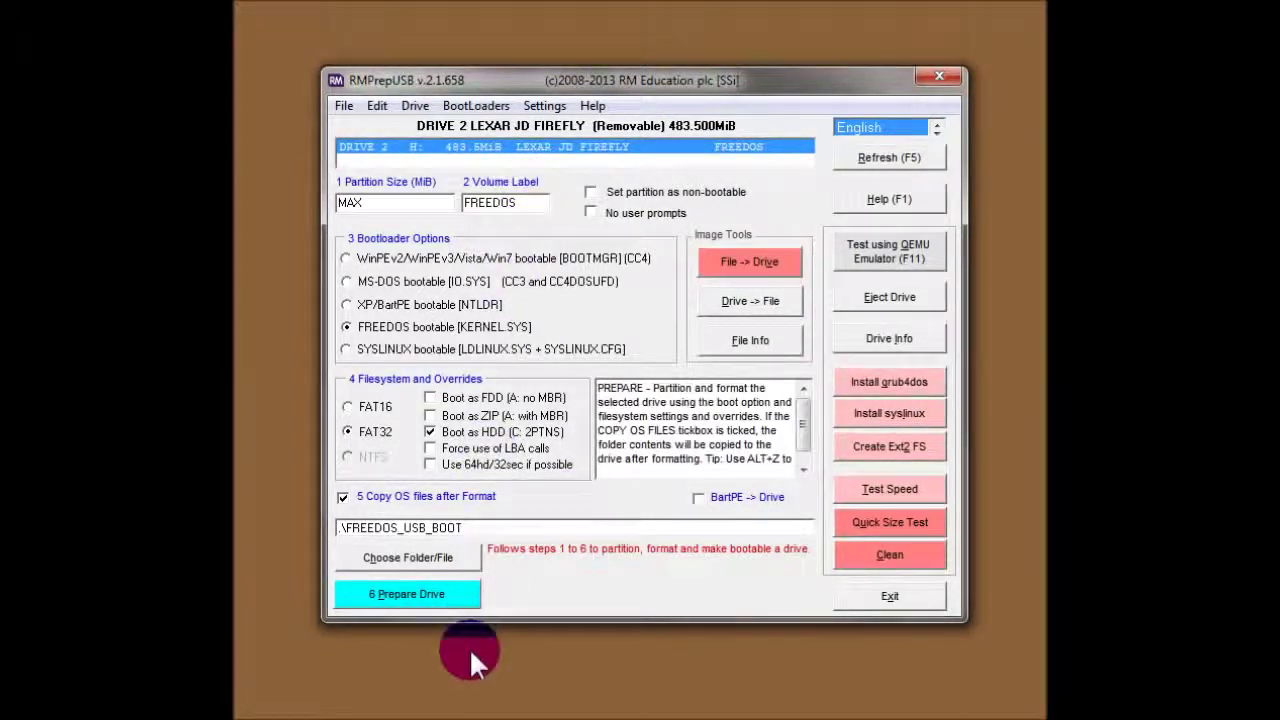
# Run 6 Prepare Drive and confirm the format command and erasing drive 2
pyautogui.click(431, 594)
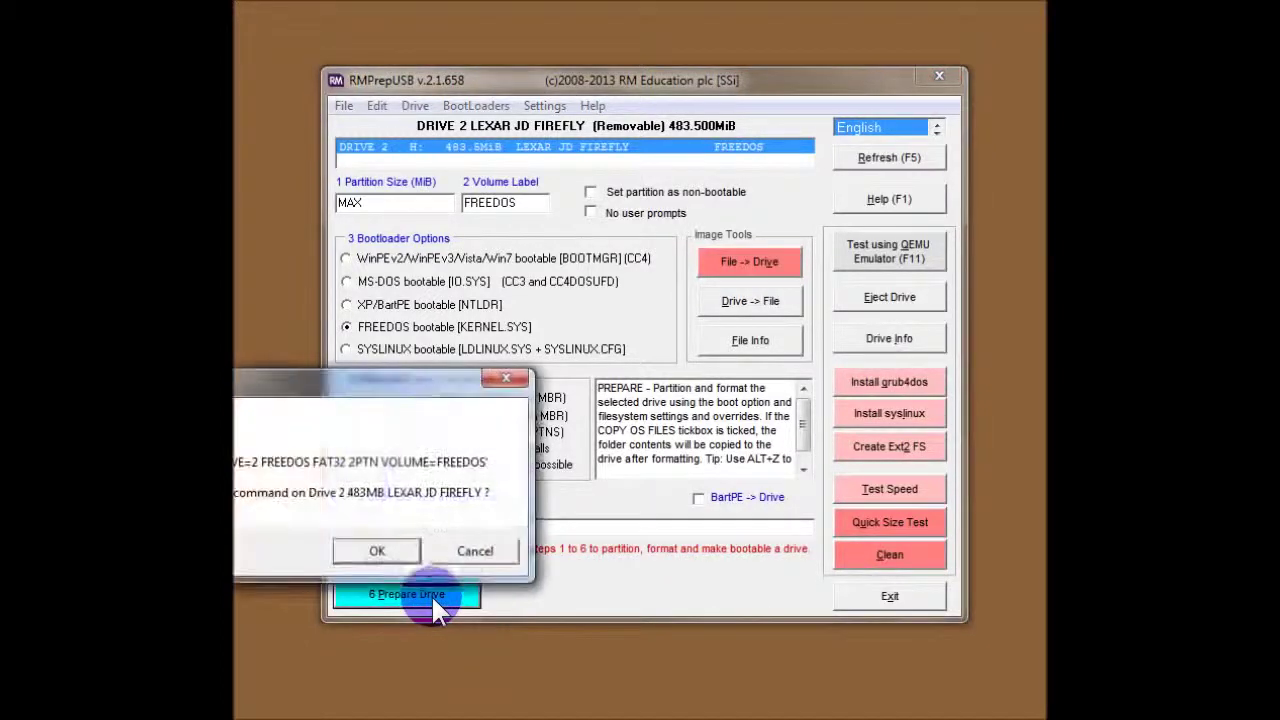
pyautogui.moveTo(385, 388); pyautogui.dragTo(673, 335)
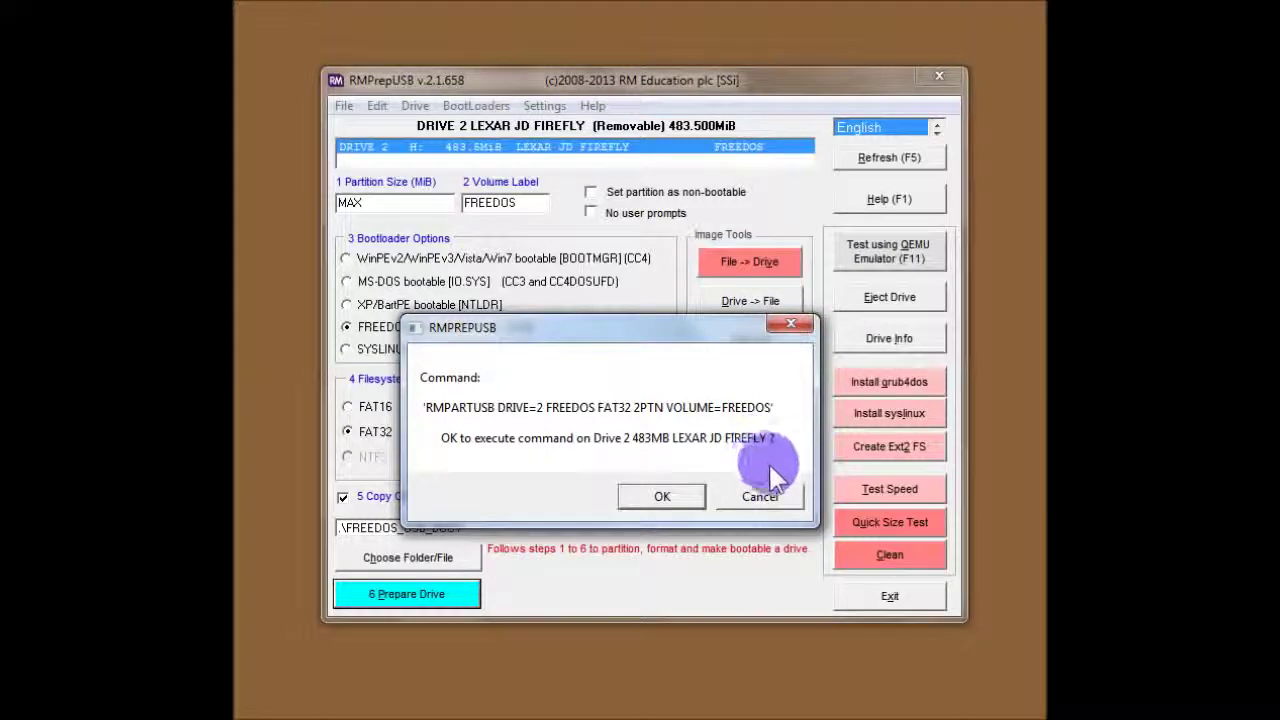
pyautogui.click(662, 497)
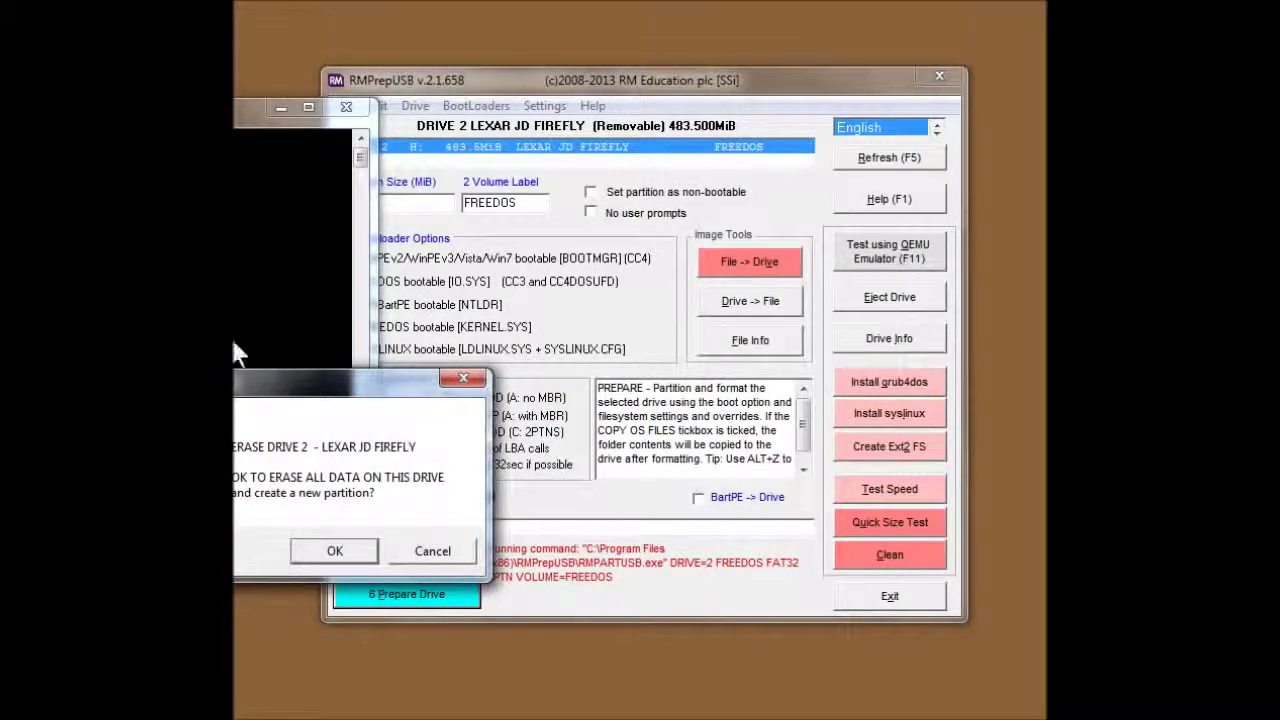
pyautogui.moveTo(270, 395); pyautogui.dragTo(561, 318)
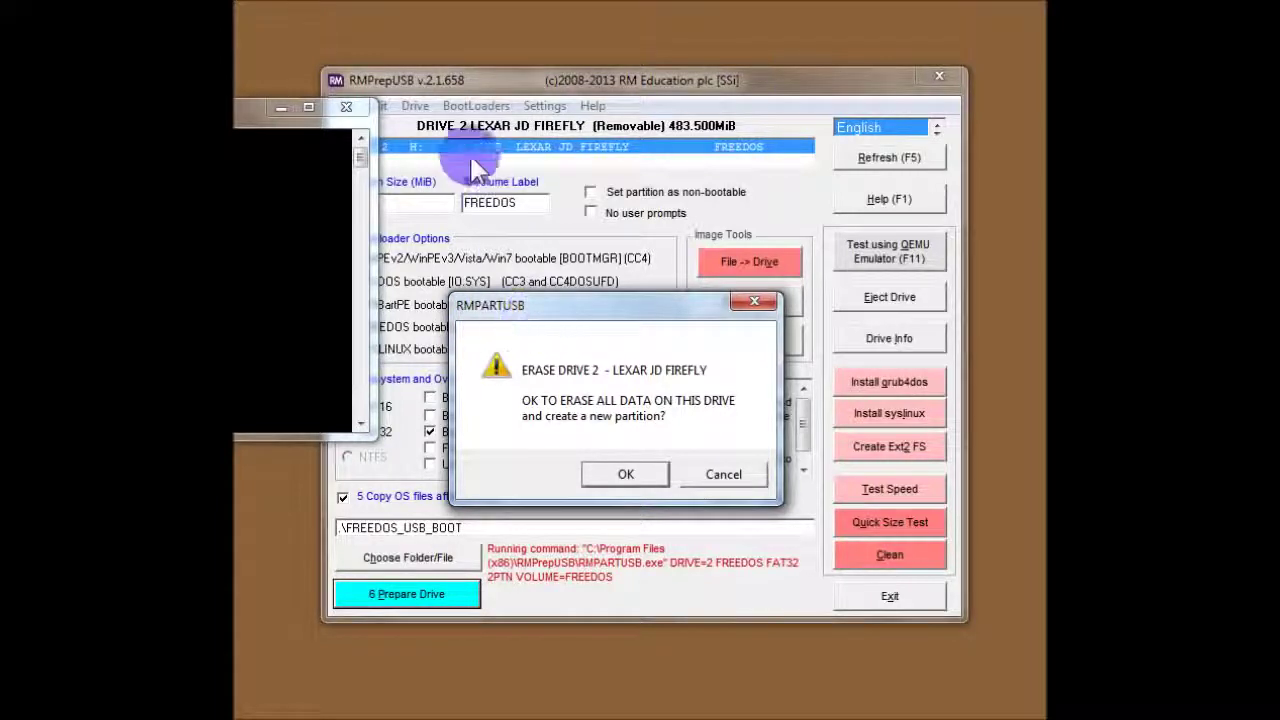
pyautogui.click(436, 75)
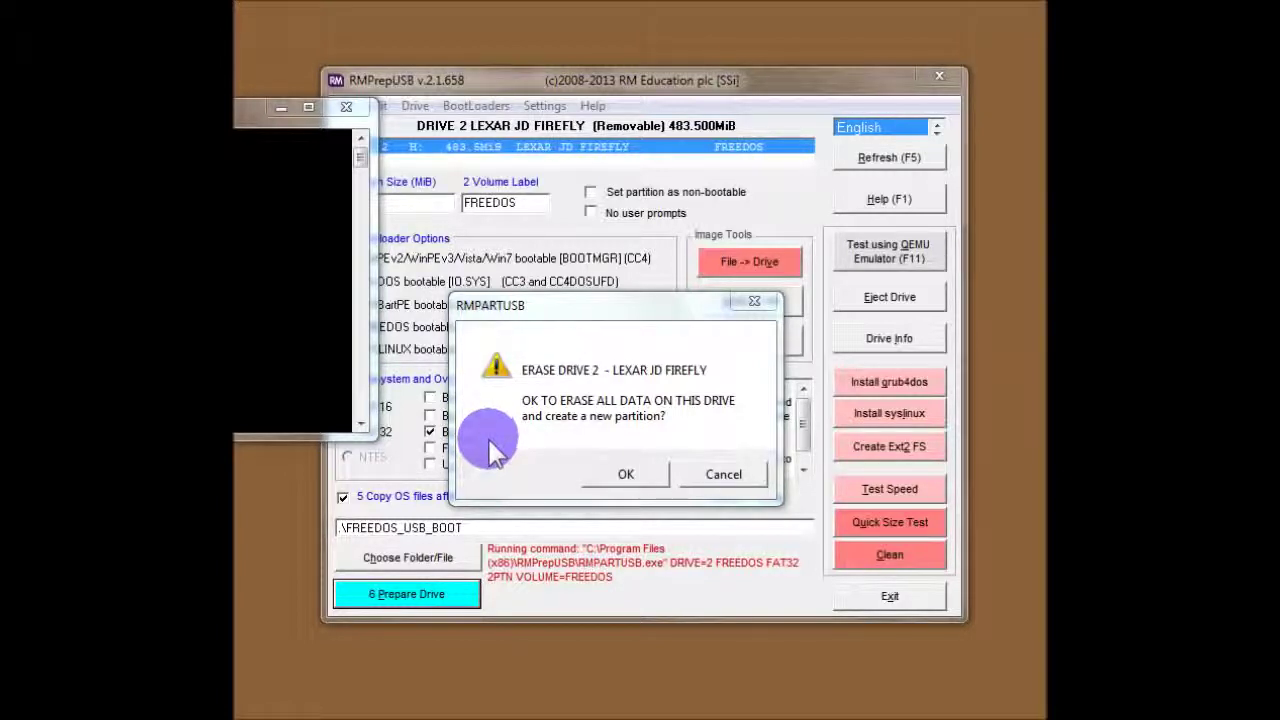
pyautogui.click(603, 478)
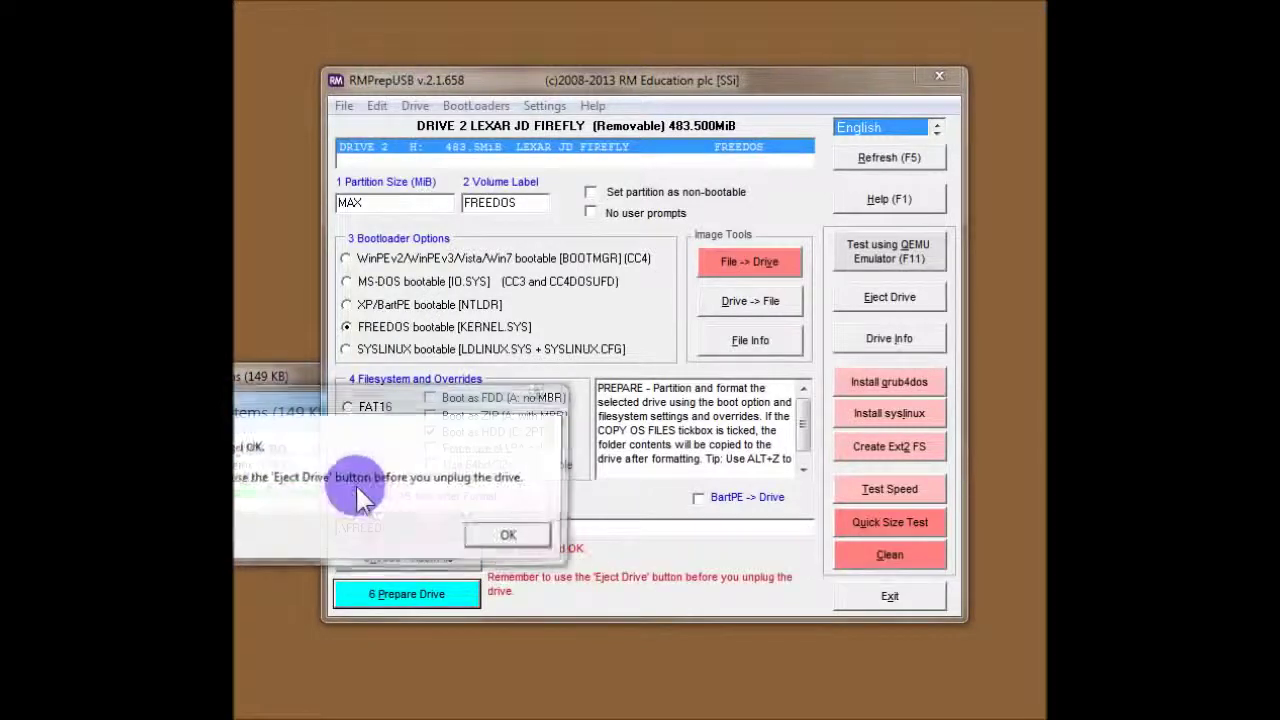
# Dismiss the 'Copy completed OK' message
pyautogui.moveTo(297, 398); pyautogui.dragTo(526, 332)
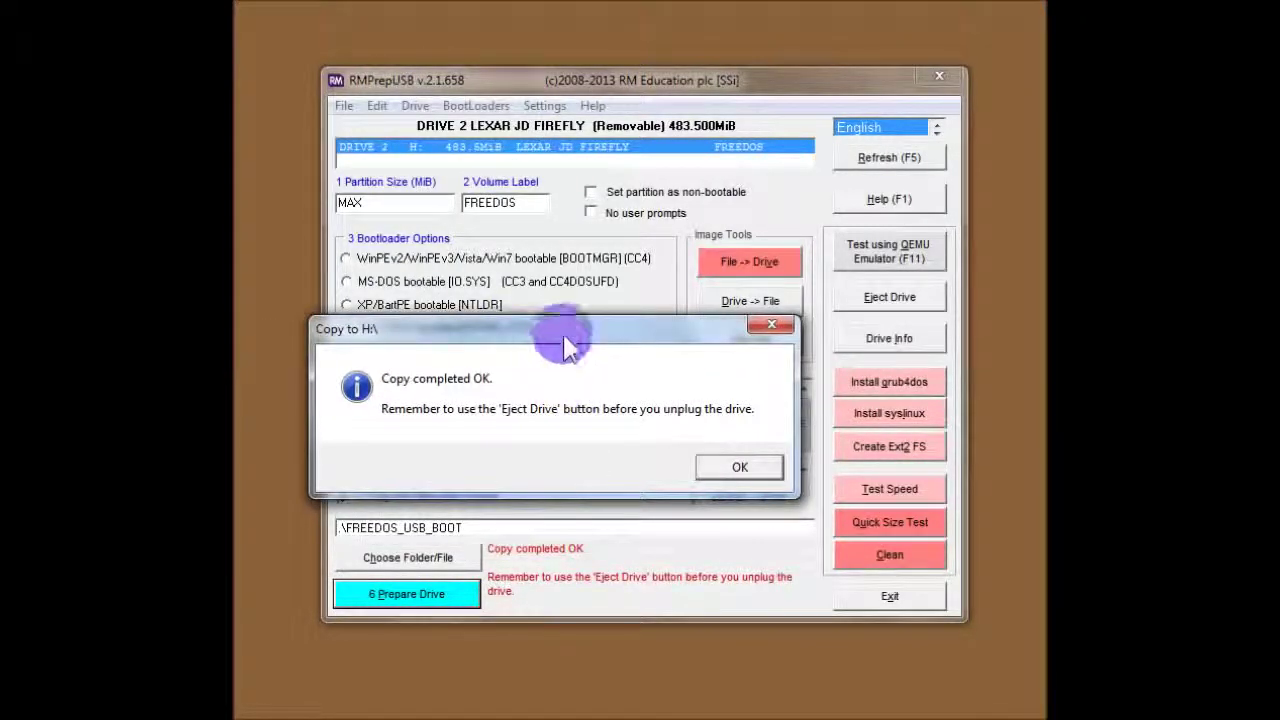
pyautogui.moveTo(566, 336); pyautogui.dragTo(592, 262)
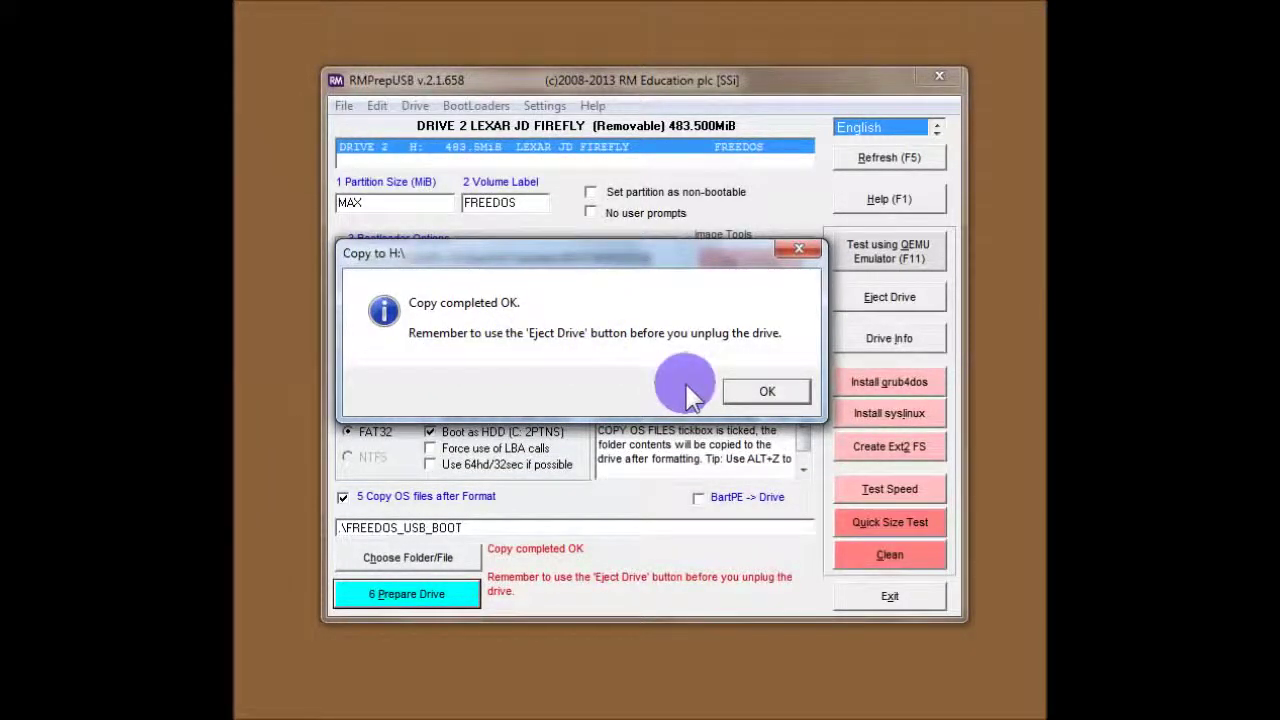
pyautogui.click(740, 391)
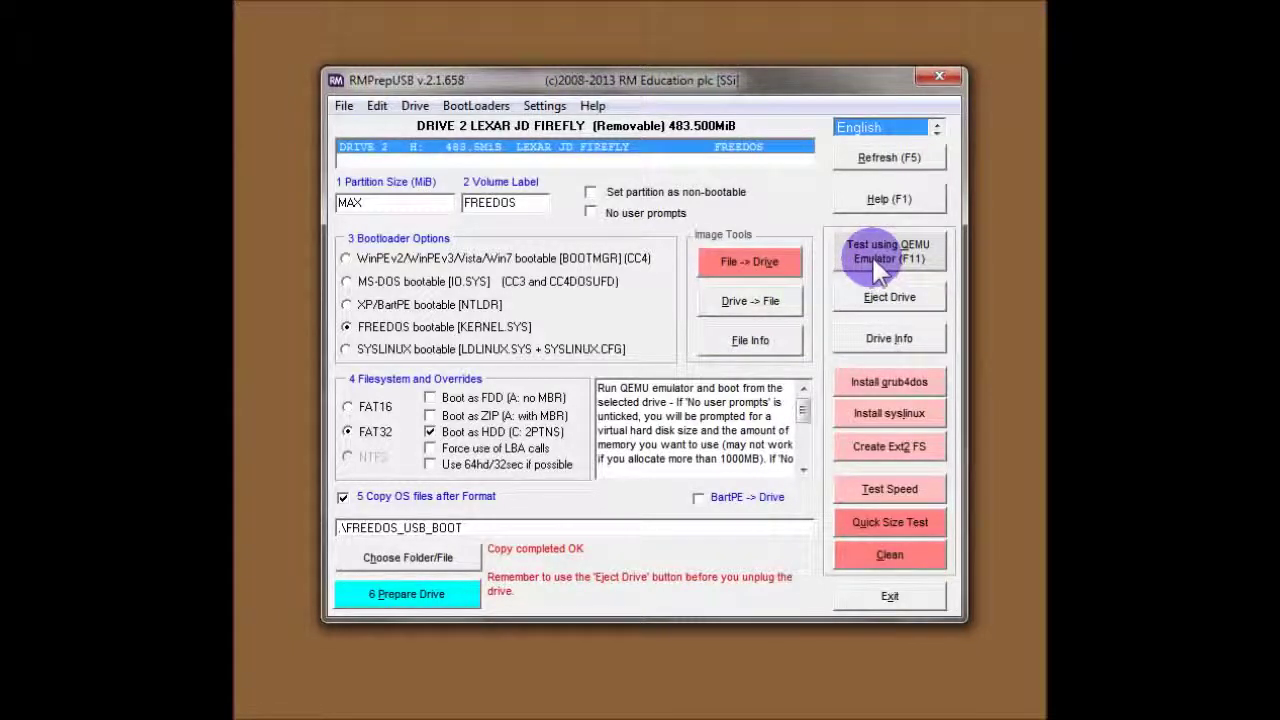
# Re-prepare the drive with No user prompts ticked, close the RMPARTUSB console, then untick it
pyautogui.click(591, 212)
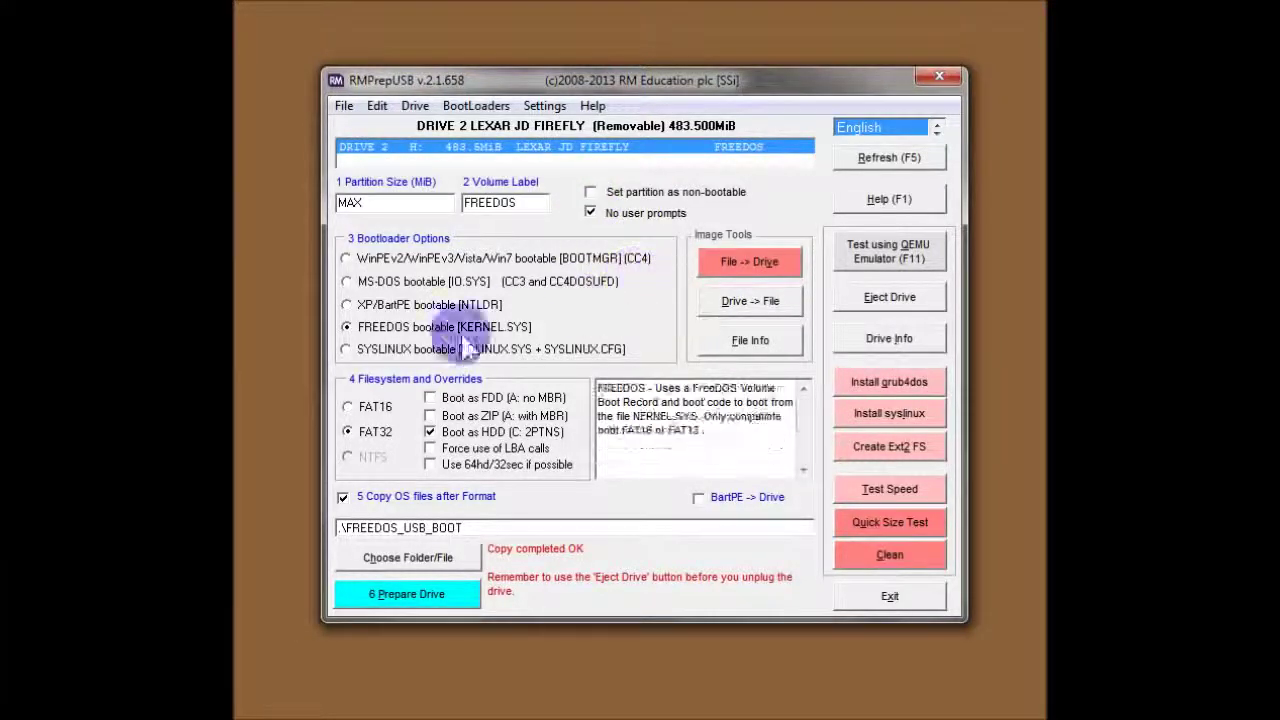
pyautogui.click(447, 593)
pyautogui.moveTo(395, 392); pyautogui.dragTo(640, 322)
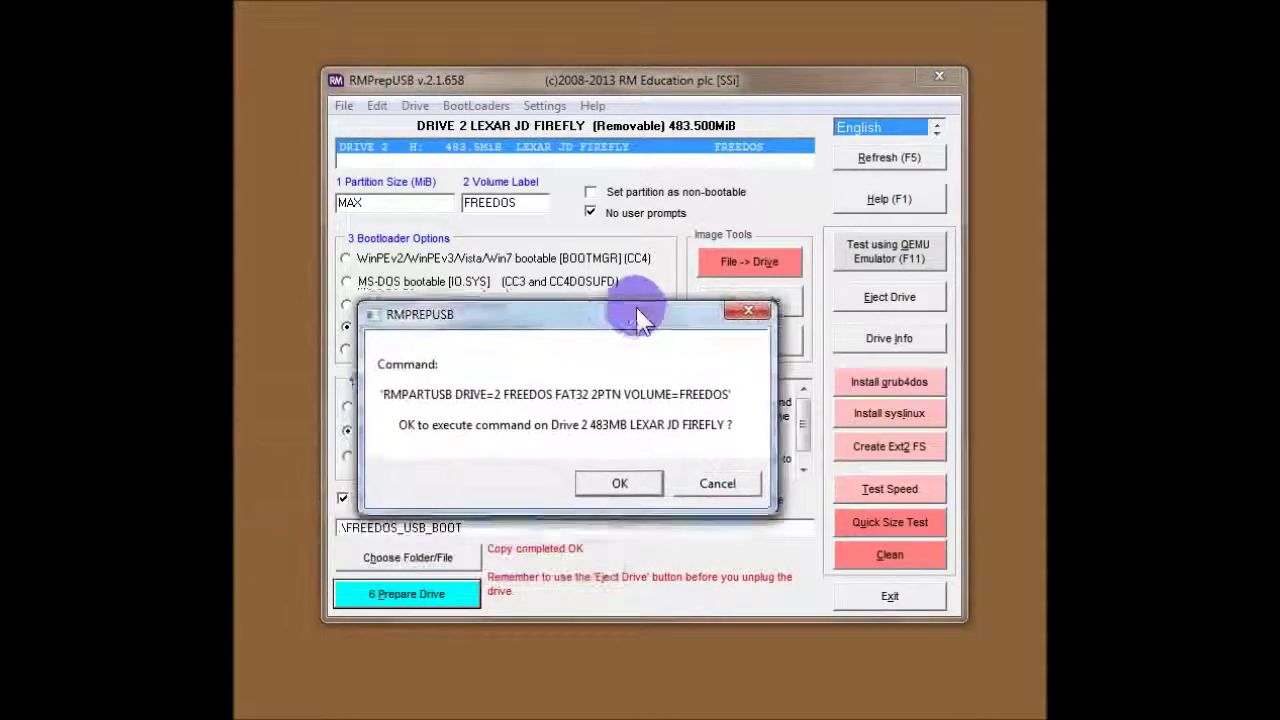
pyautogui.click(621, 480)
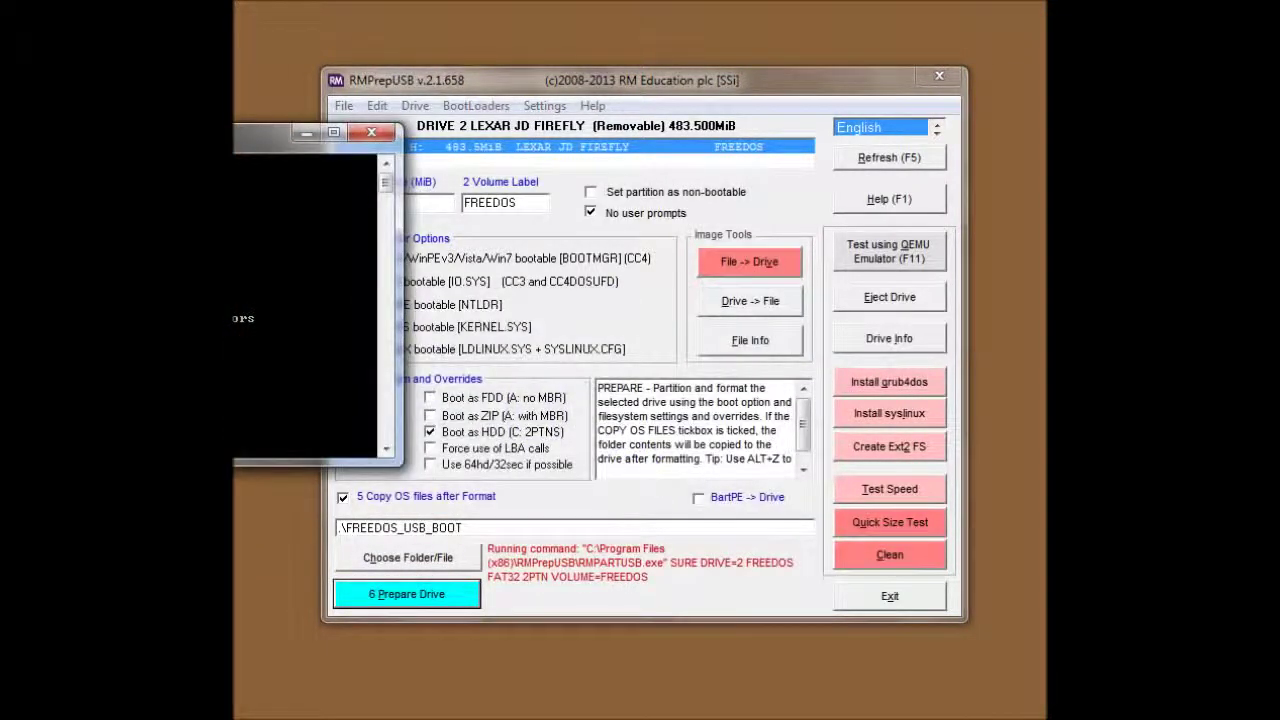
pyautogui.moveTo(240, 134); pyautogui.dragTo(733, 137)
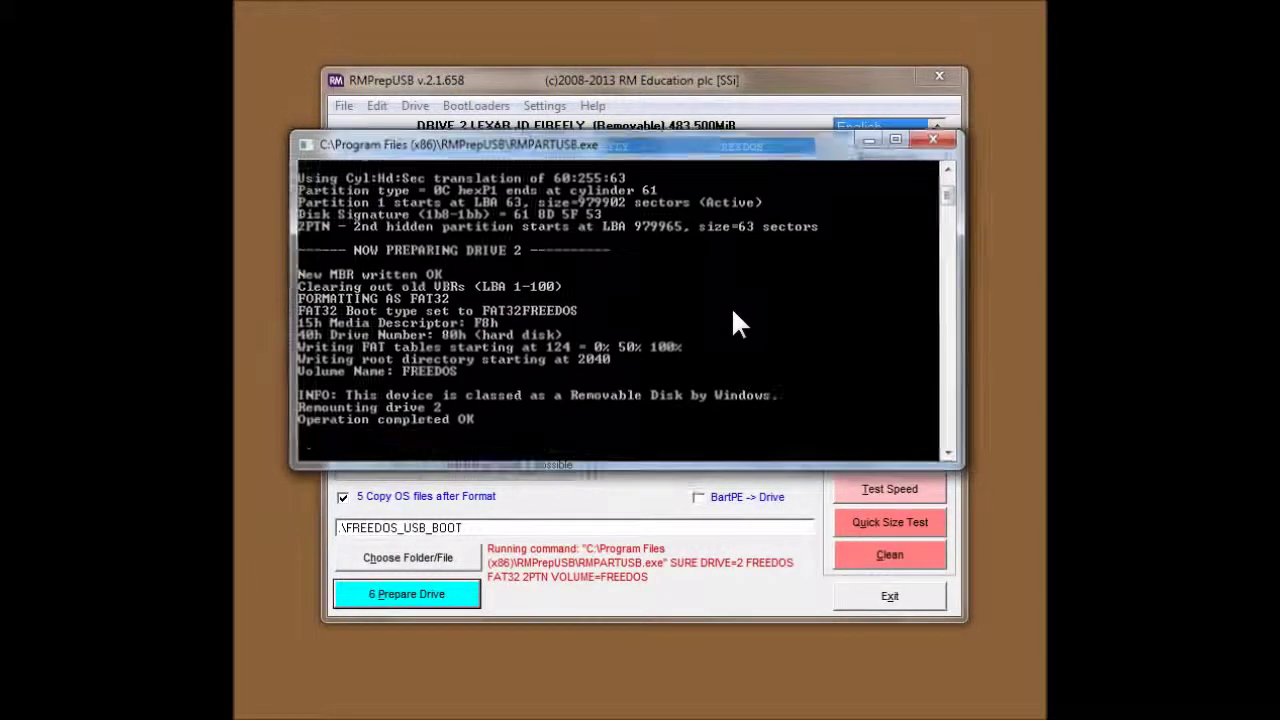
pyautogui.click(732, 309)
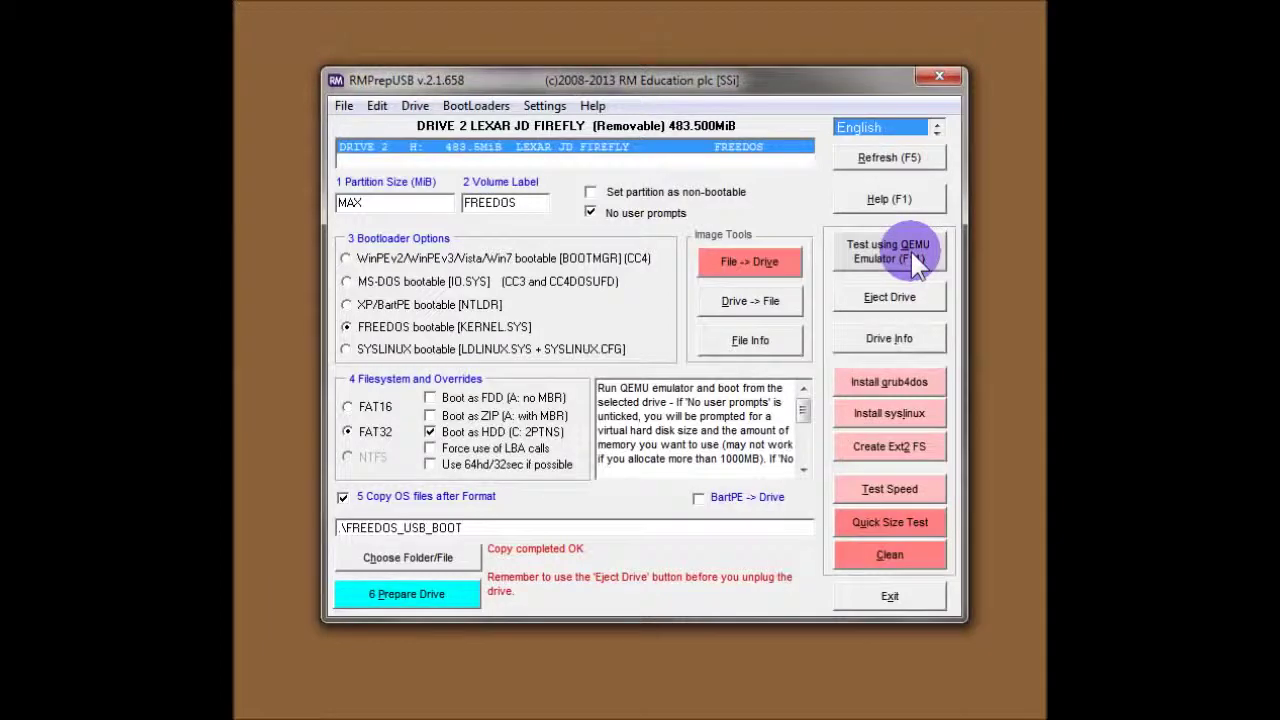
pyautogui.click(915, 258)
pyautogui.click(590, 212)
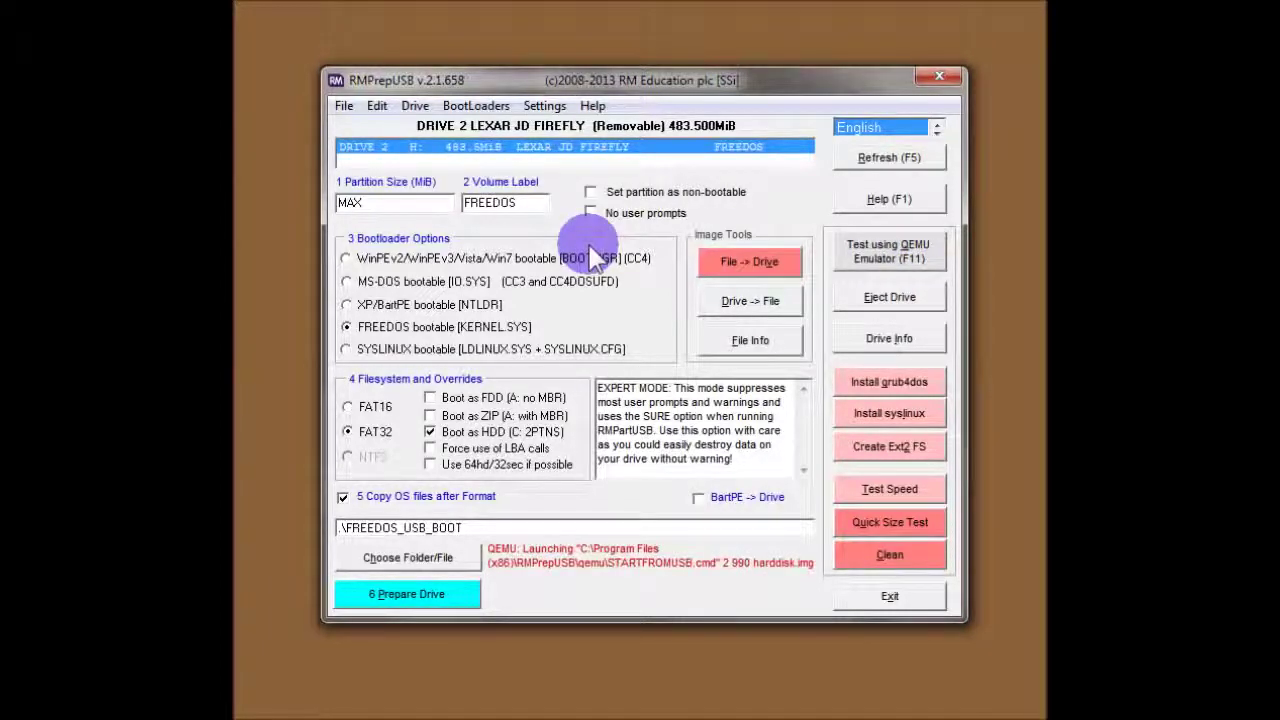
# Start the QEMU emulator test and enter 1 to reuse the existing virtual disk image
pyautogui.click(893, 258)
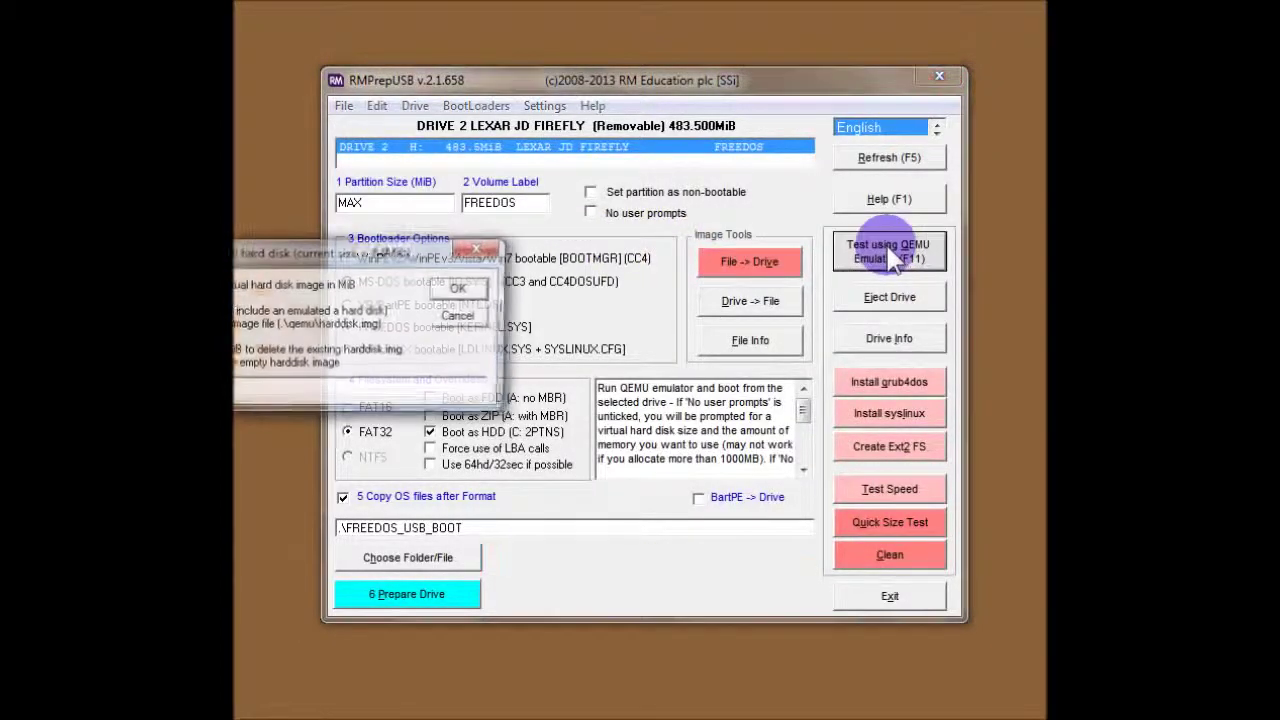
pyautogui.moveTo(390, 258); pyautogui.dragTo(672, 272)
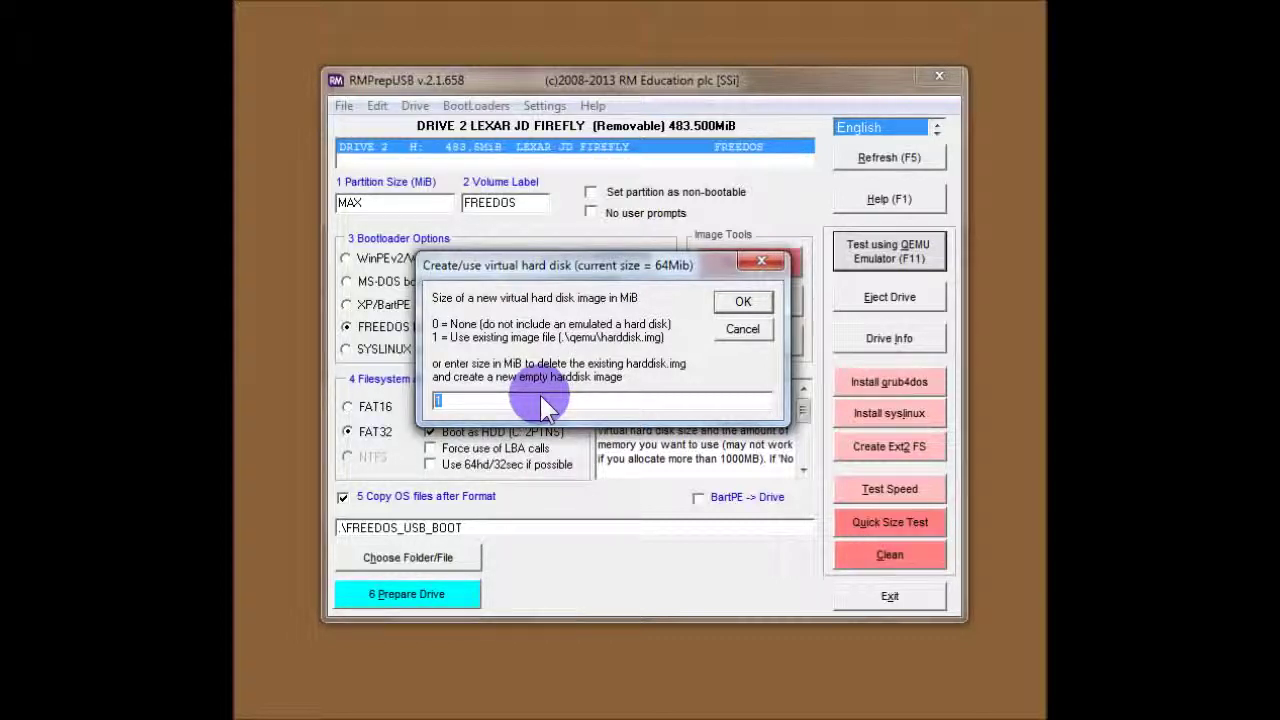
pyautogui.write('2000')
pyautogui.press('BackSpace')
pyautogui.press('BackSpace')
pyautogui.press('BackSpace')
pyautogui.press('BackSpace')
pyautogui.write('1')
pyautogui.click(735, 300)
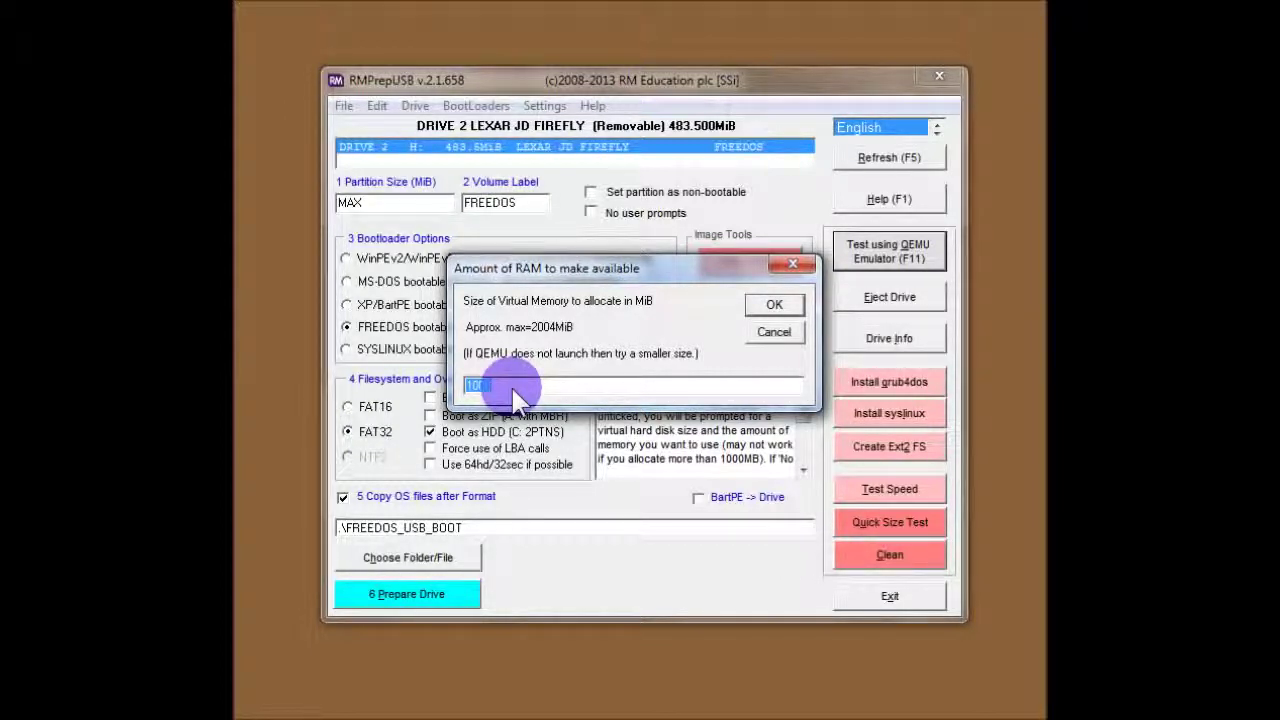
# Enter 50 MiB of emulator RAM and confirm, booting FreeDOS to C:\>
pyautogui.write('50')
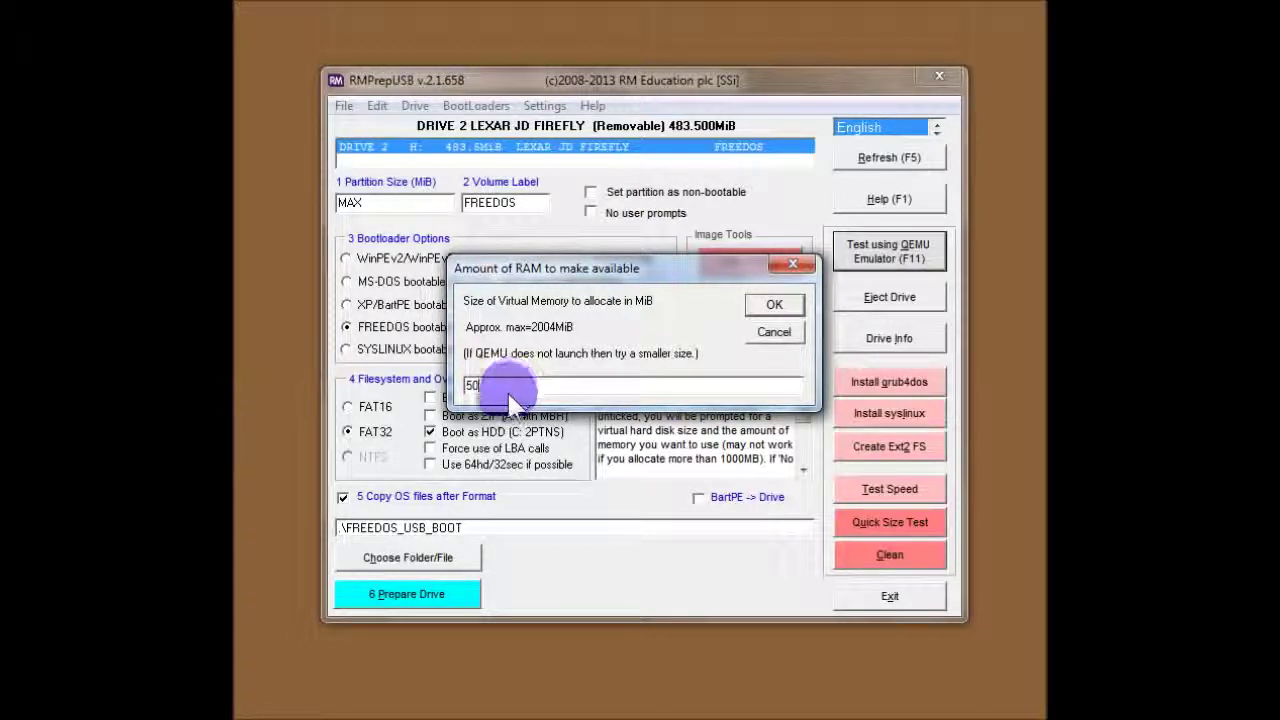
pyautogui.click(773, 304)
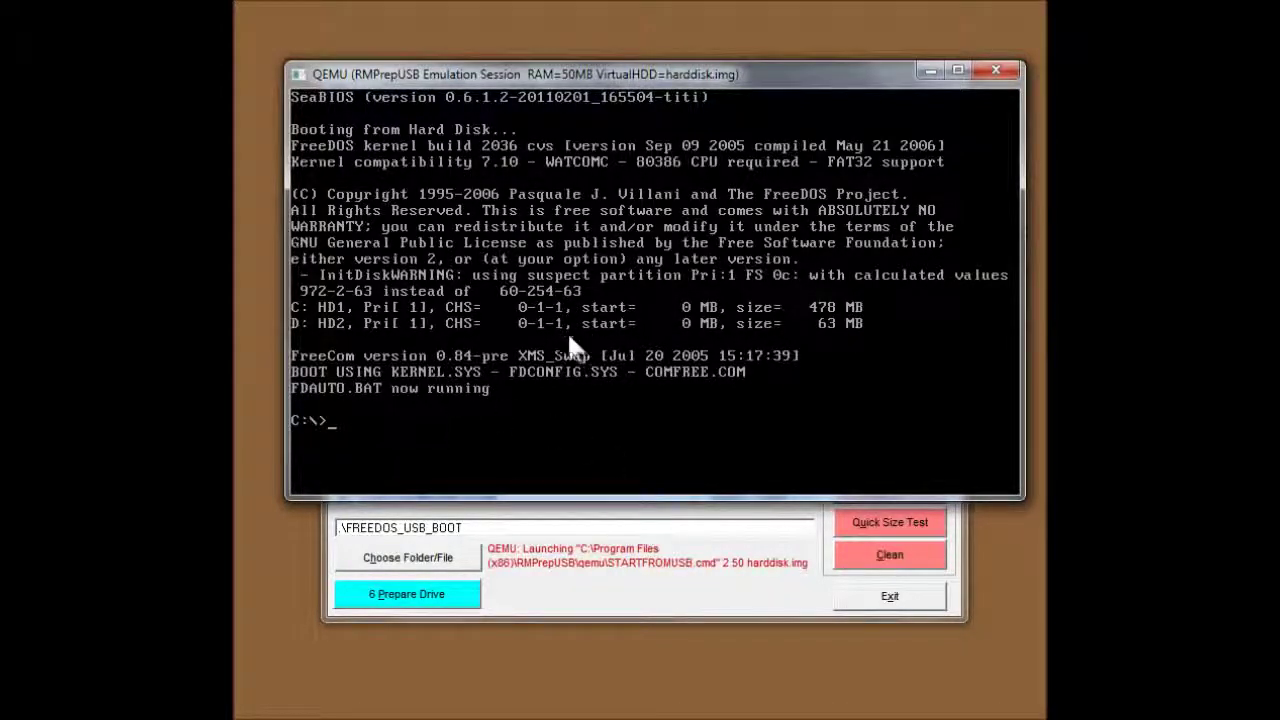
# Focus the QEMU window once the USB drive has booted to the FreeDOS C:\> prompt
pyautogui.click(686, 571)
# List drive C's files with dir, then run checkpci to show its syntax help
pyautogui.press('Return')
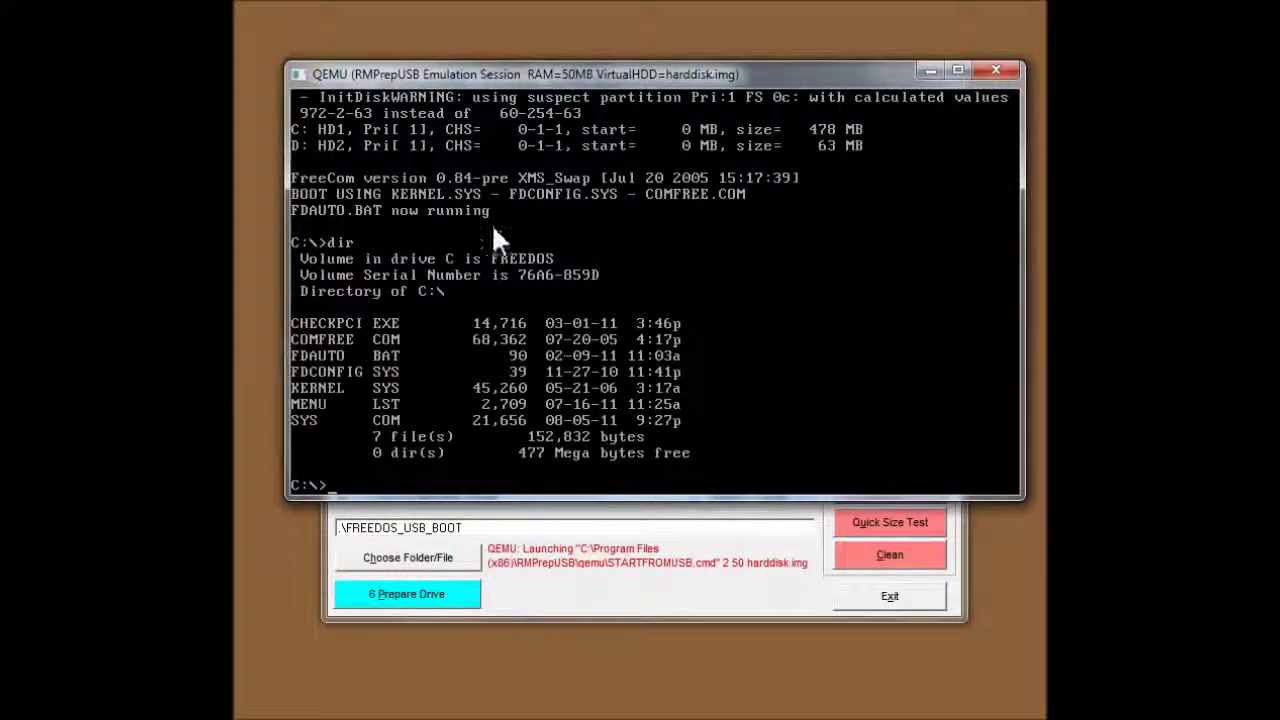
pyautogui.moveTo(567, 74); pyautogui.dragTo(581, 253)
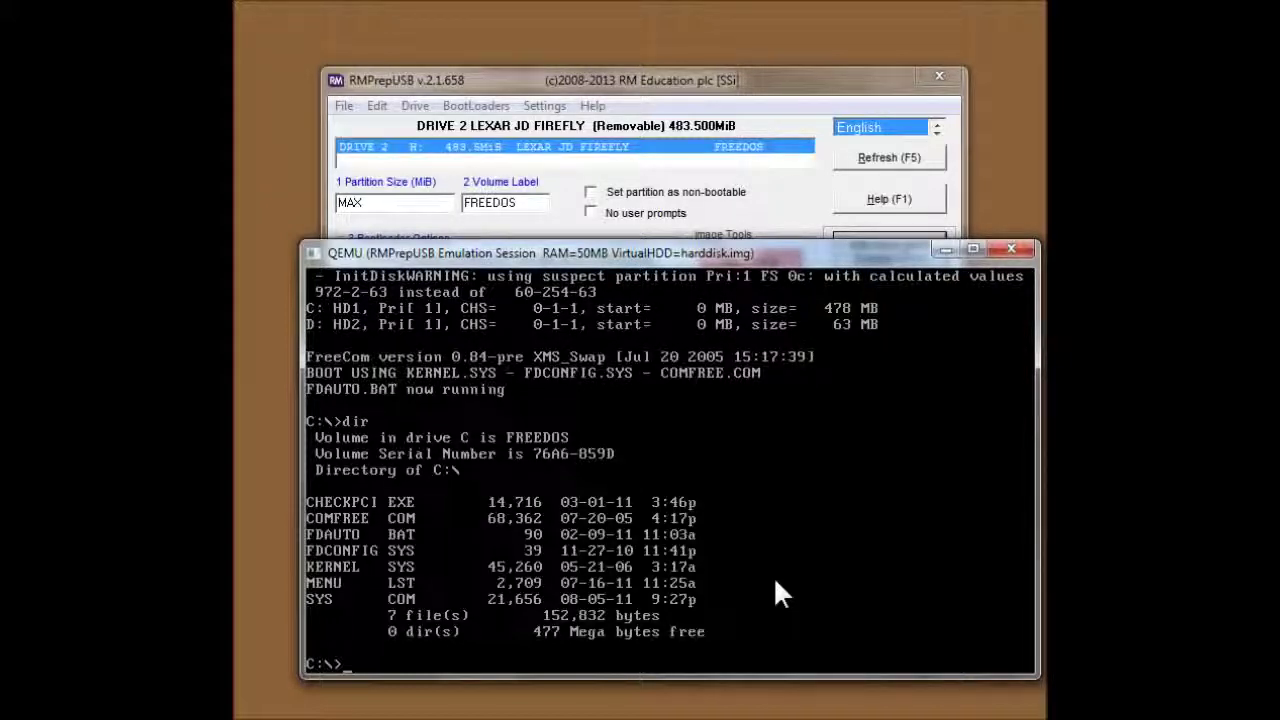
pyautogui.write('checkpci')
pyautogui.press('Return')
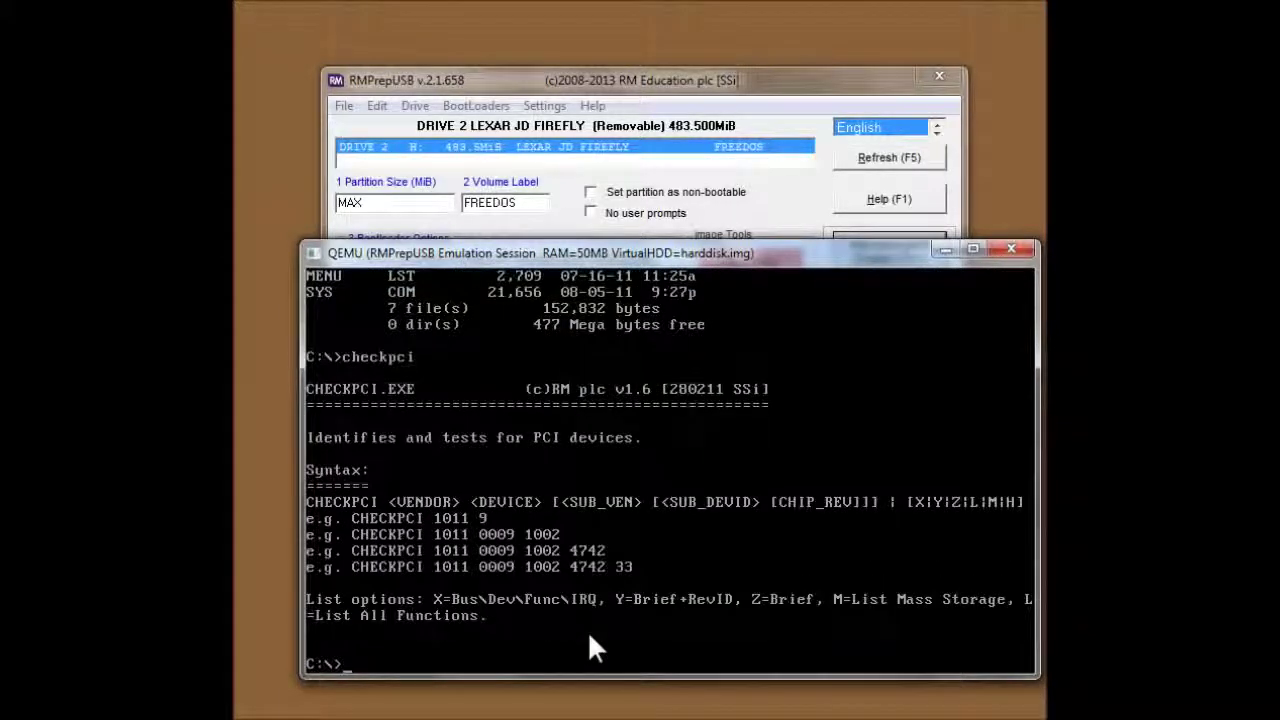
# Run checkpci l and checkpci m to list PCI functions and mass storage, then close QEMU
pyautogui.press('Up')
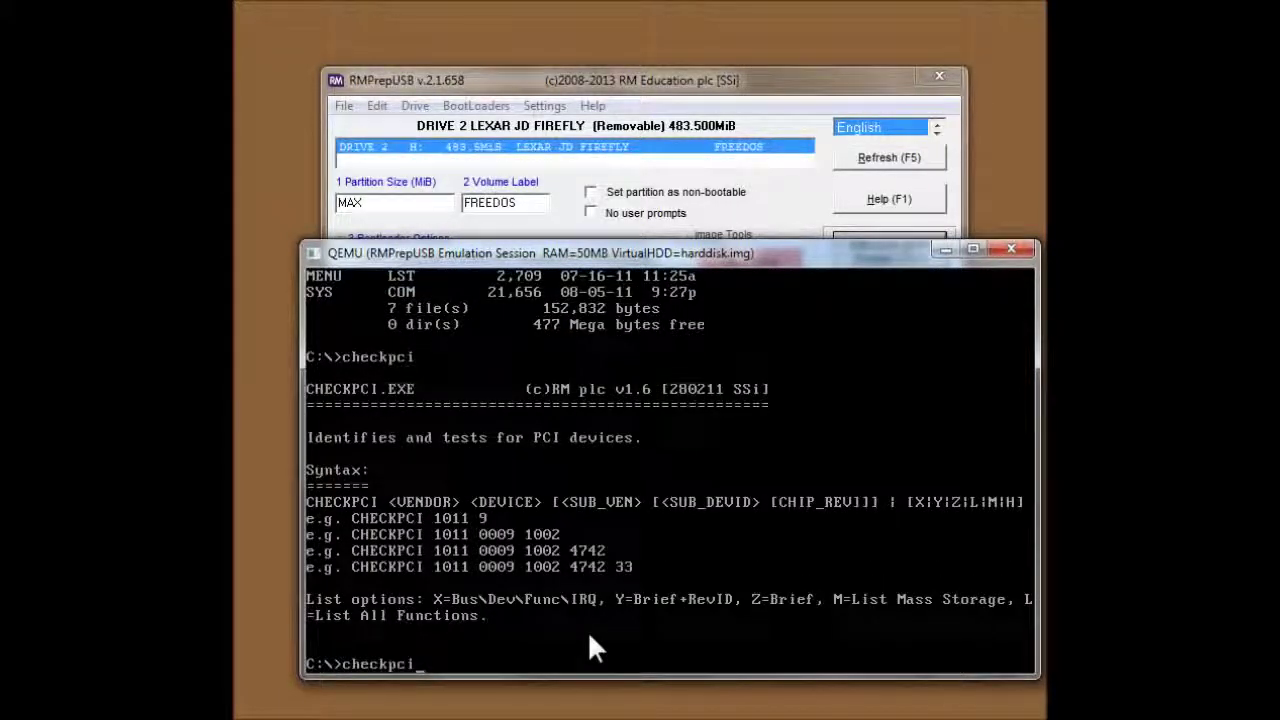
pyautogui.write('l')
pyautogui.press('Return')
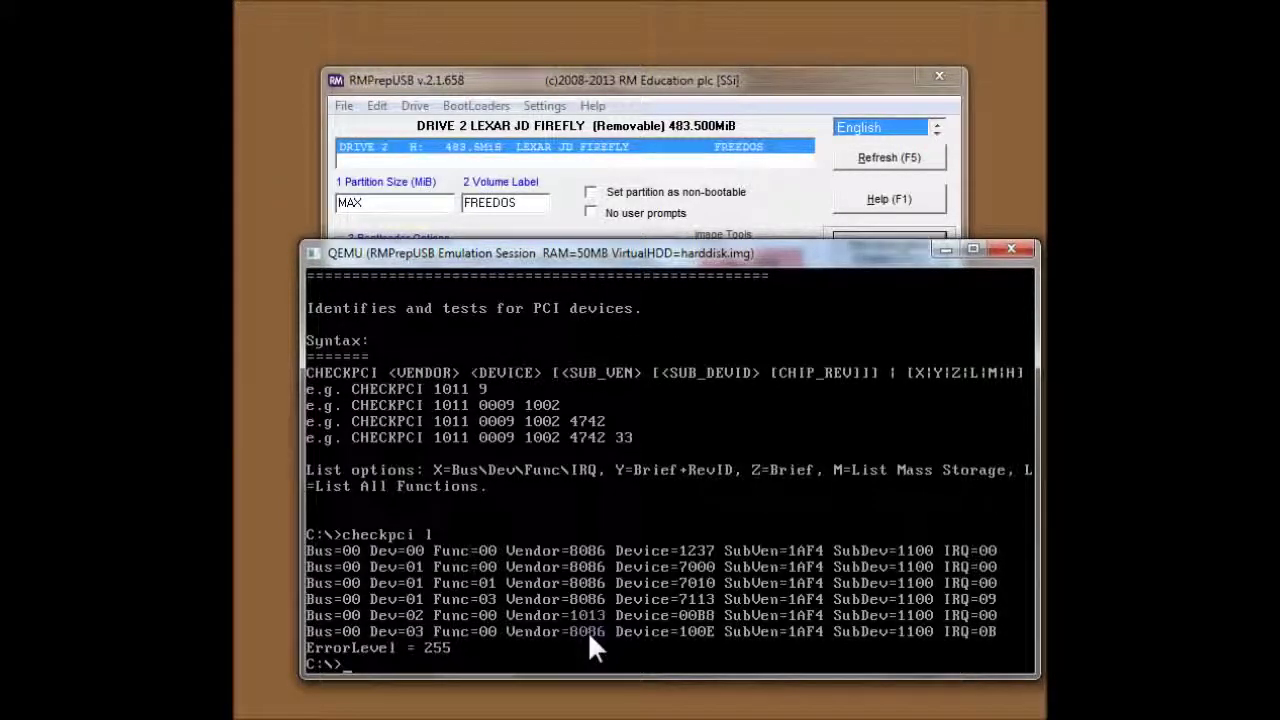
pyautogui.press('Up')
pyautogui.press('BackSpace')
pyautogui.write('m')
pyautogui.press('Return')
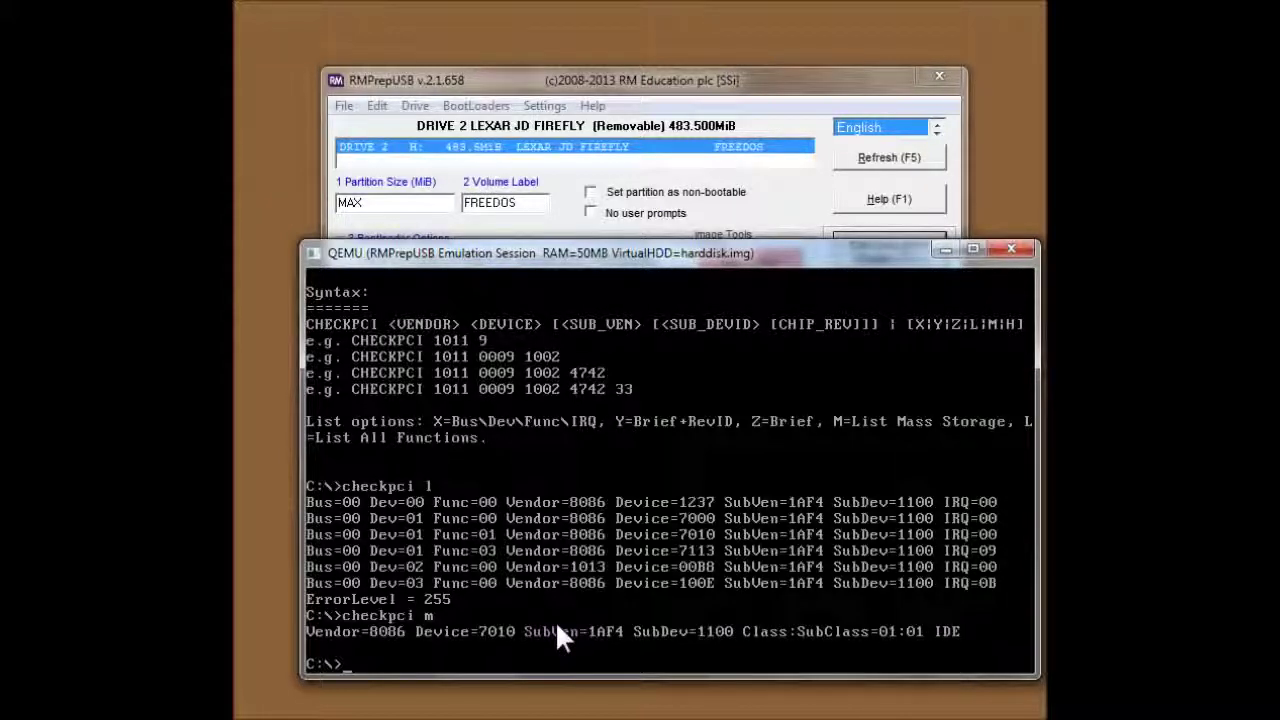
pyautogui.click(1021, 250)
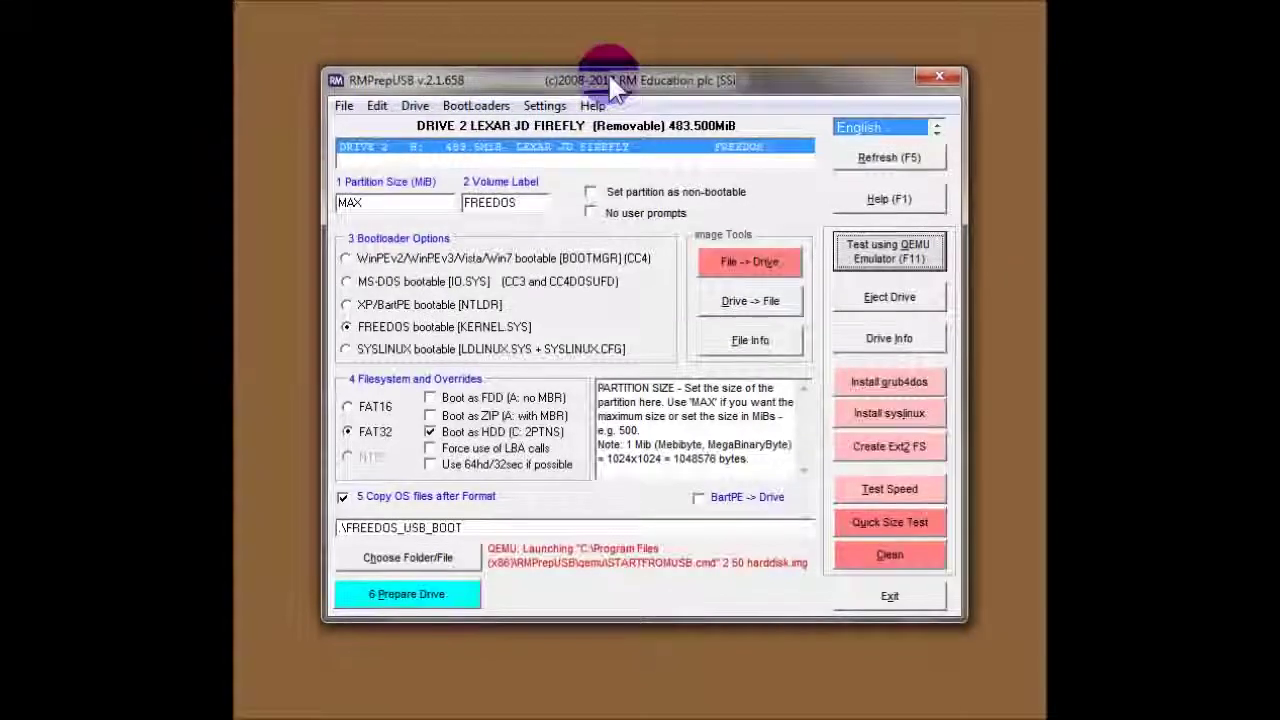
# Untick the '5 Copy OS files after Format' checkbox in RMPrepUSB
pyautogui.moveTo(610, 76); pyautogui.dragTo(610, 59)
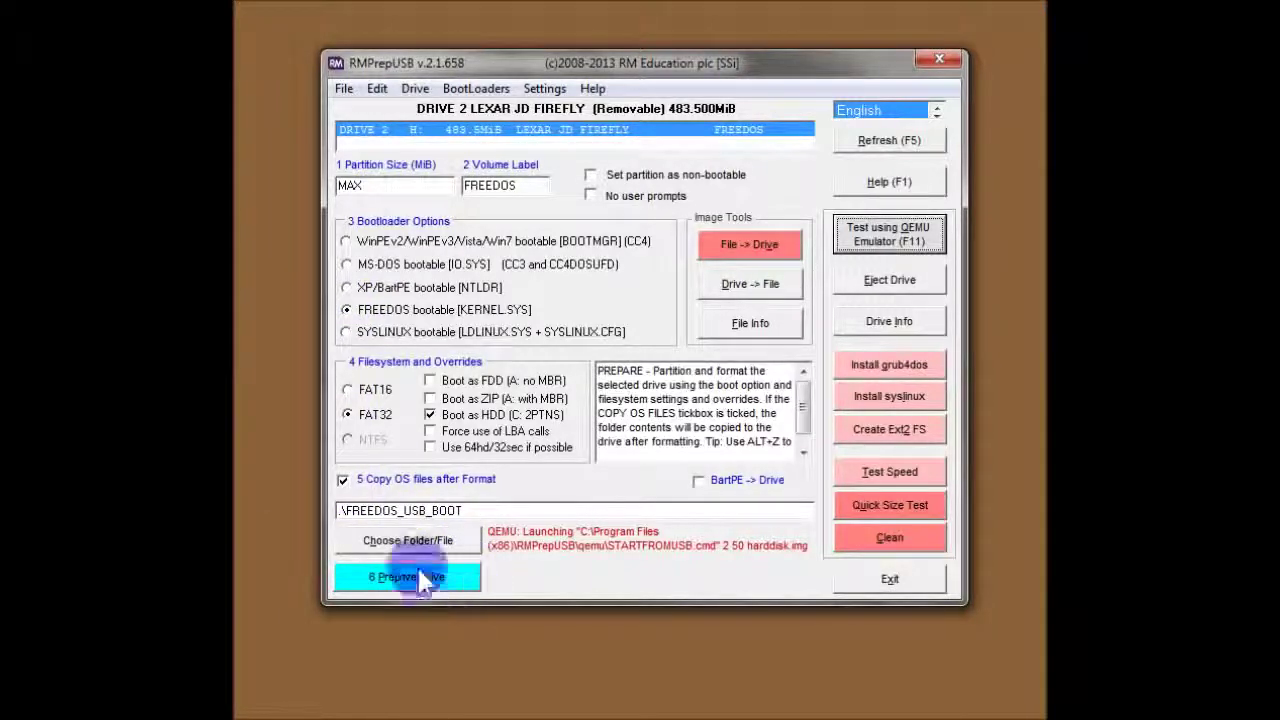
pyautogui.click(343, 480)
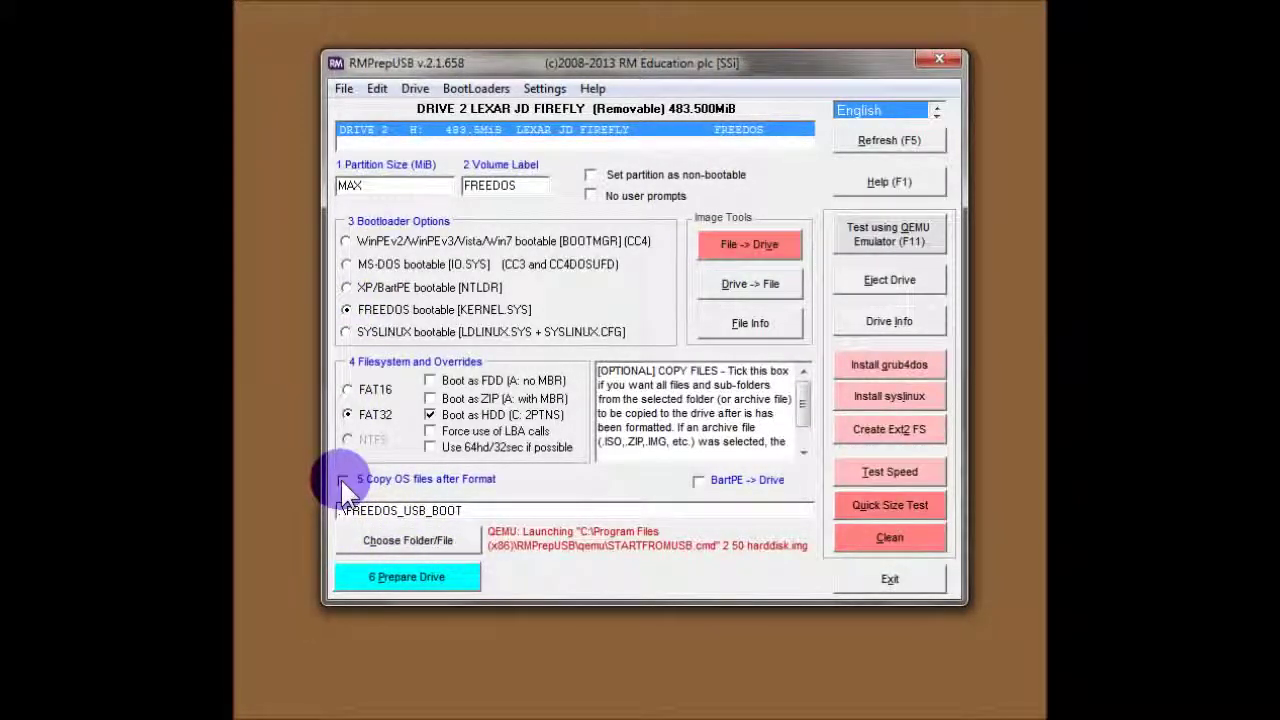